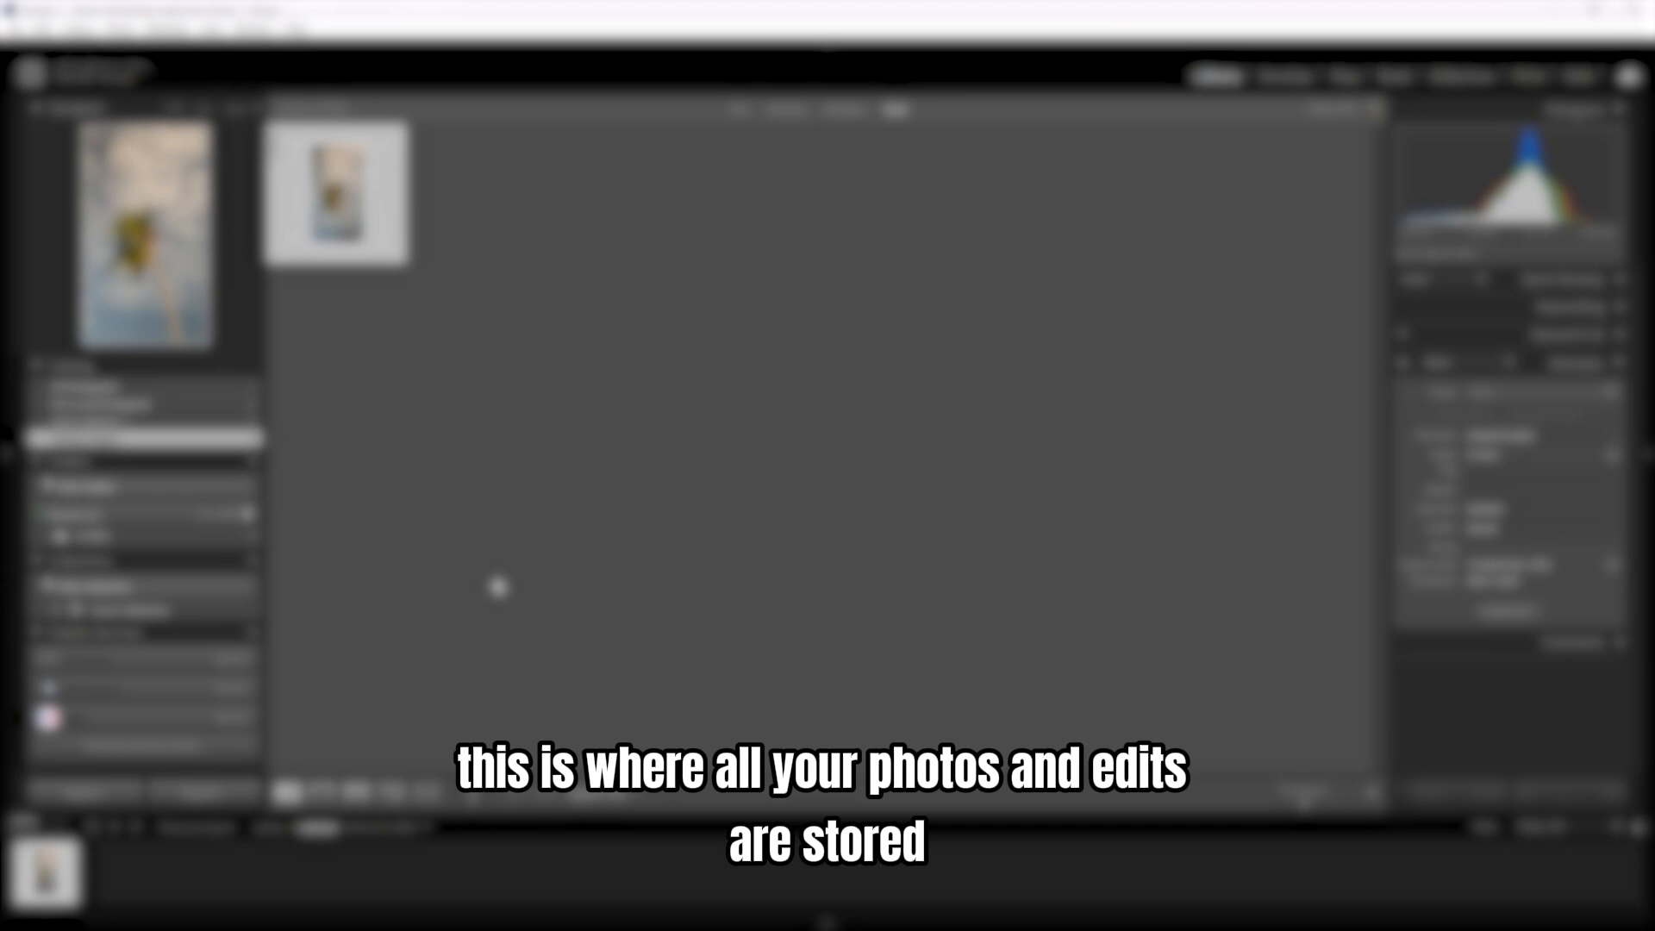
- Create a new catalog named Beach Vibes
click(9, 28)
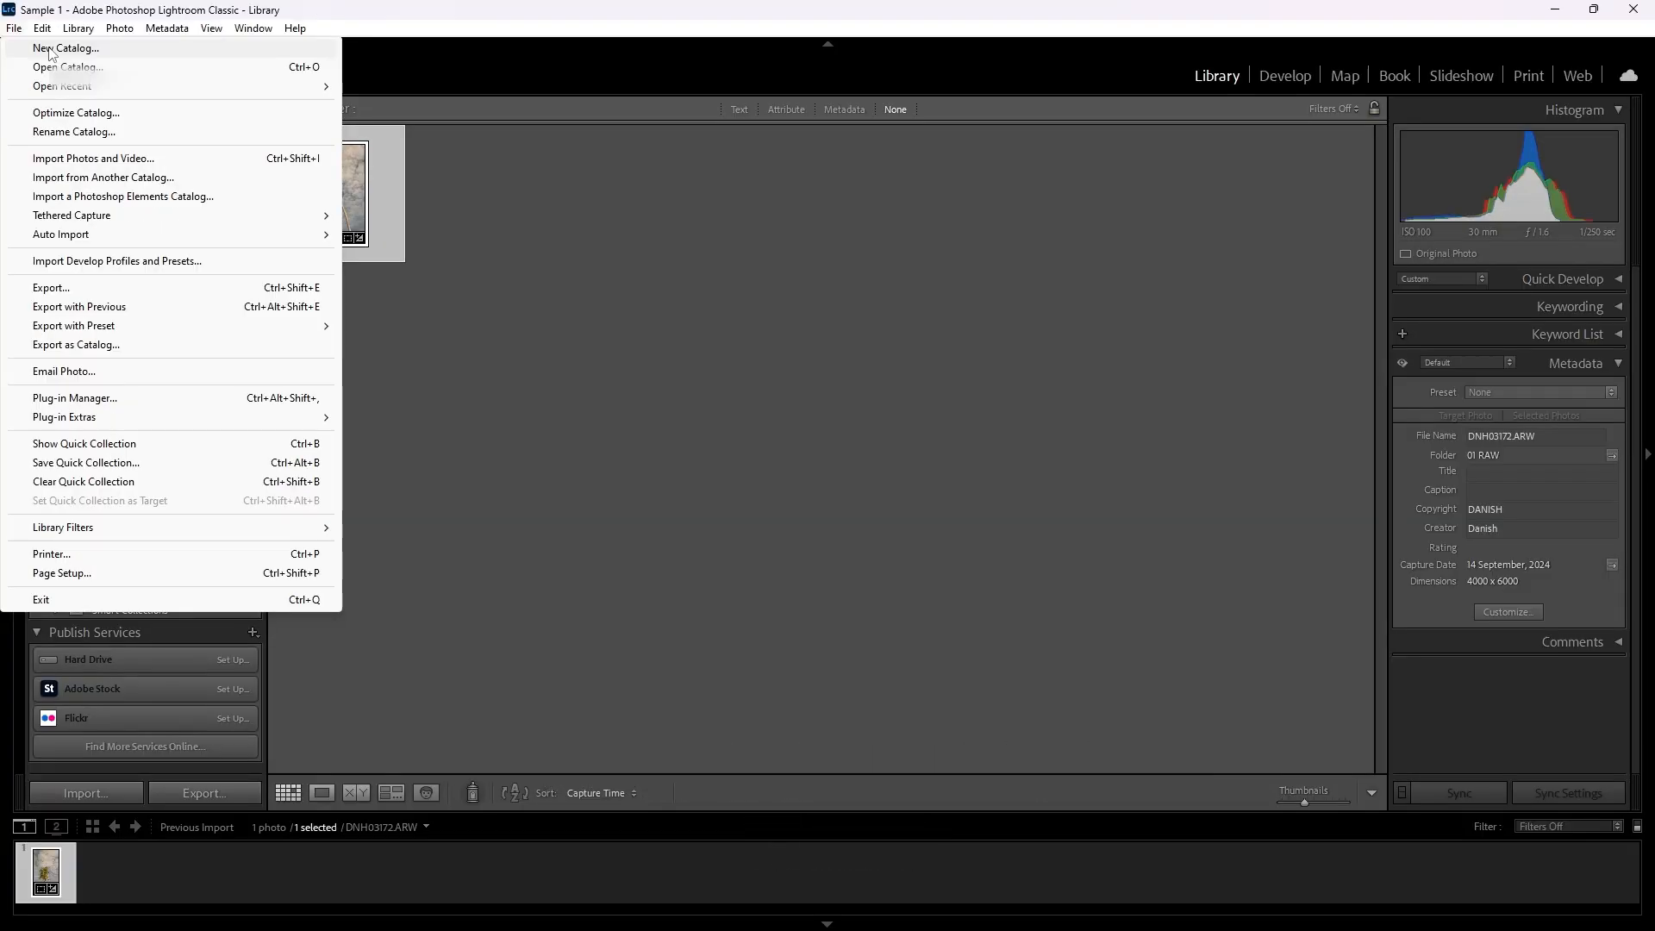
click(75, 77)
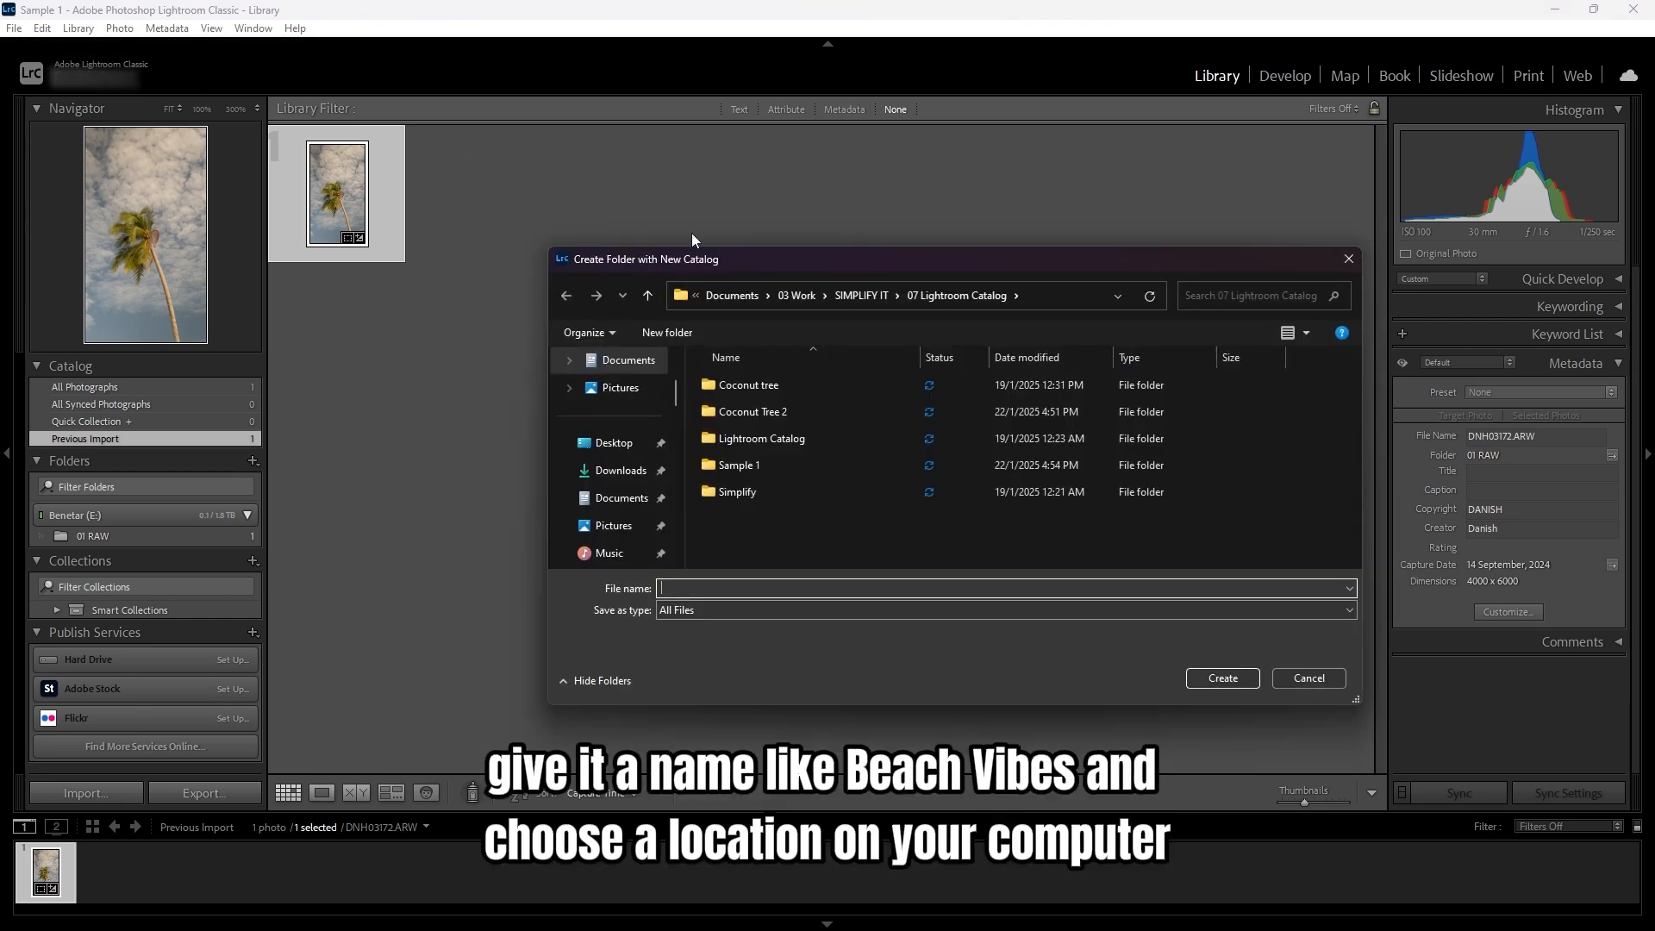
text(Beach )
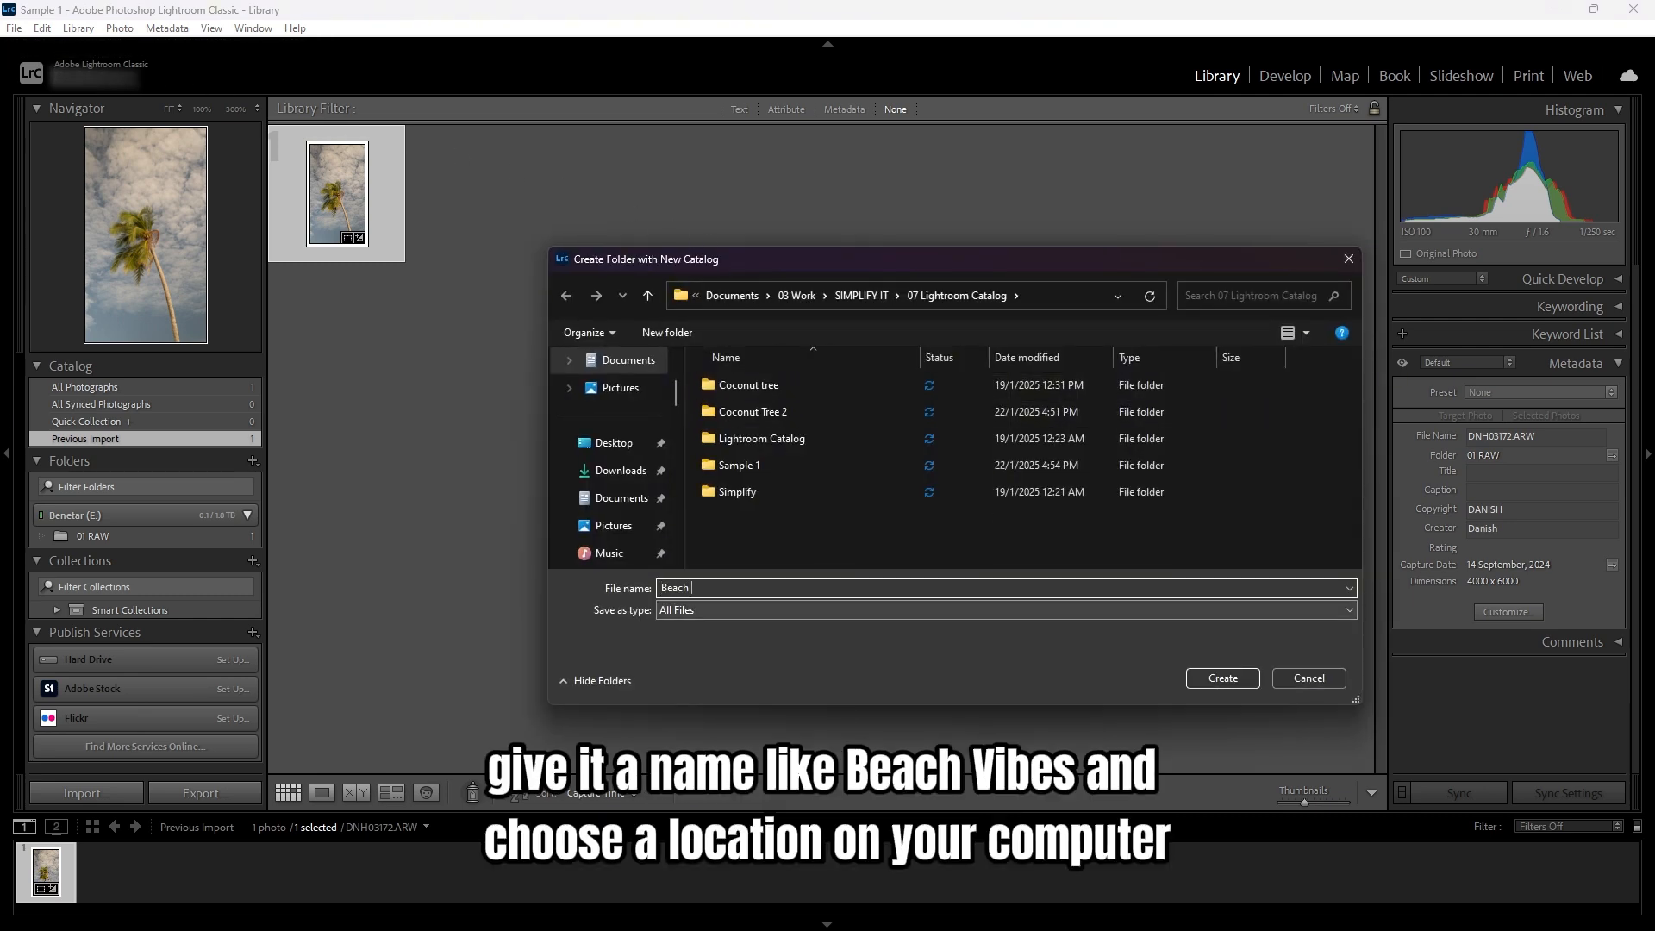
text(Vibes)
key(Return)
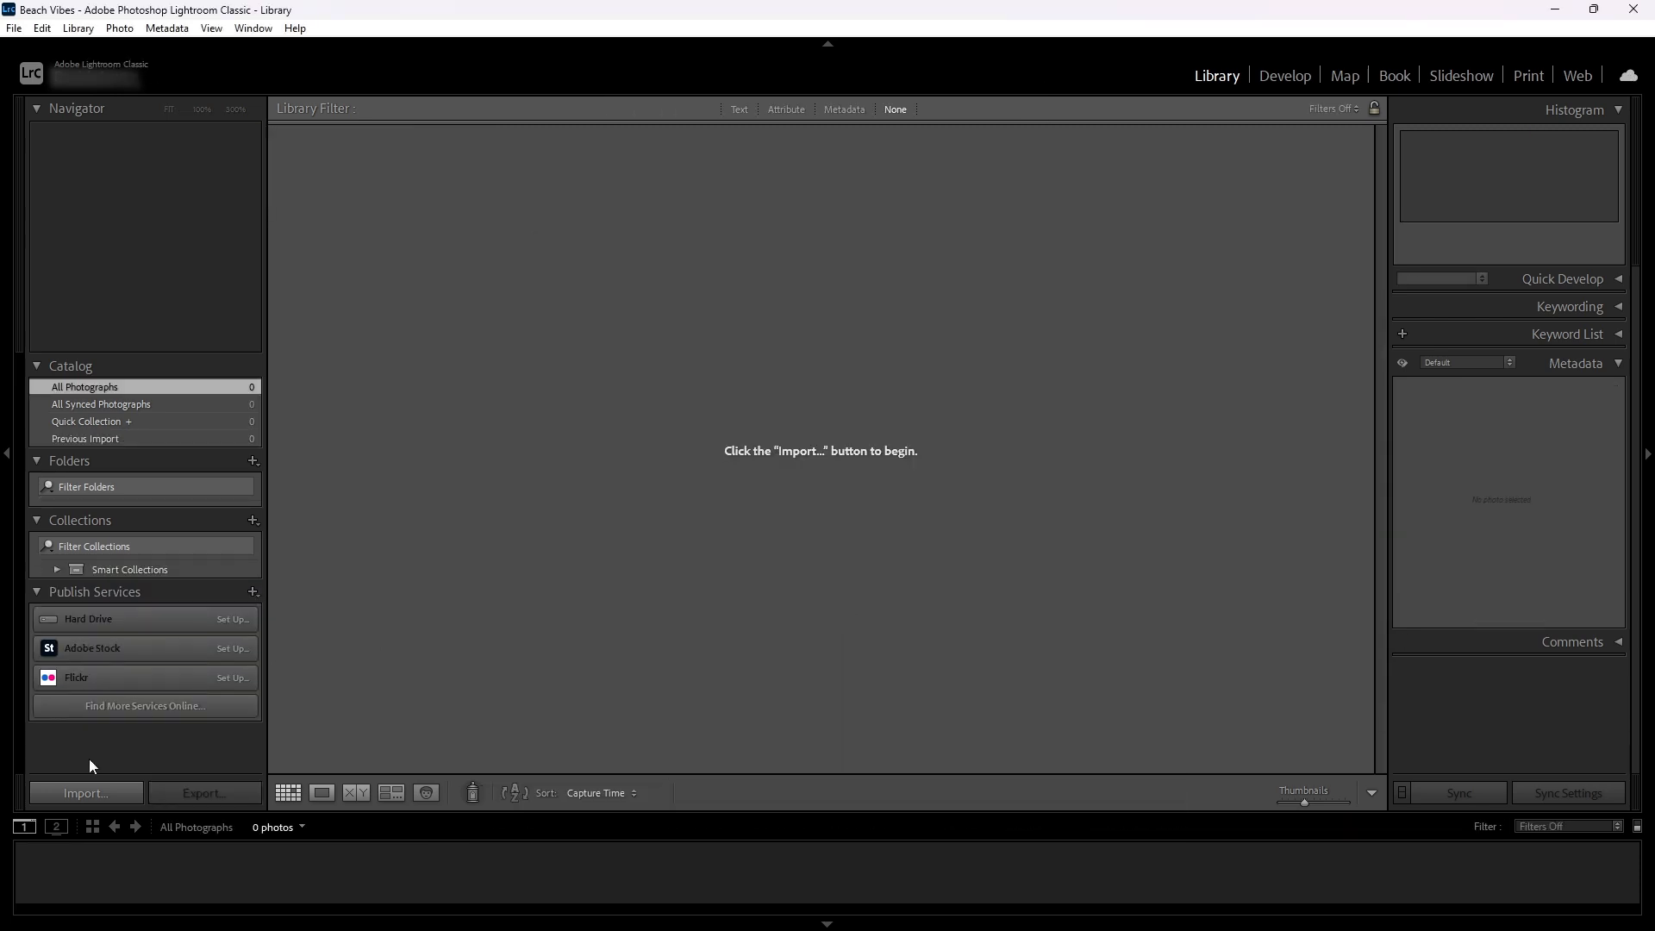
- Import only the palm tree photo from the 01 RAW folder into the catalog
click(106, 788)
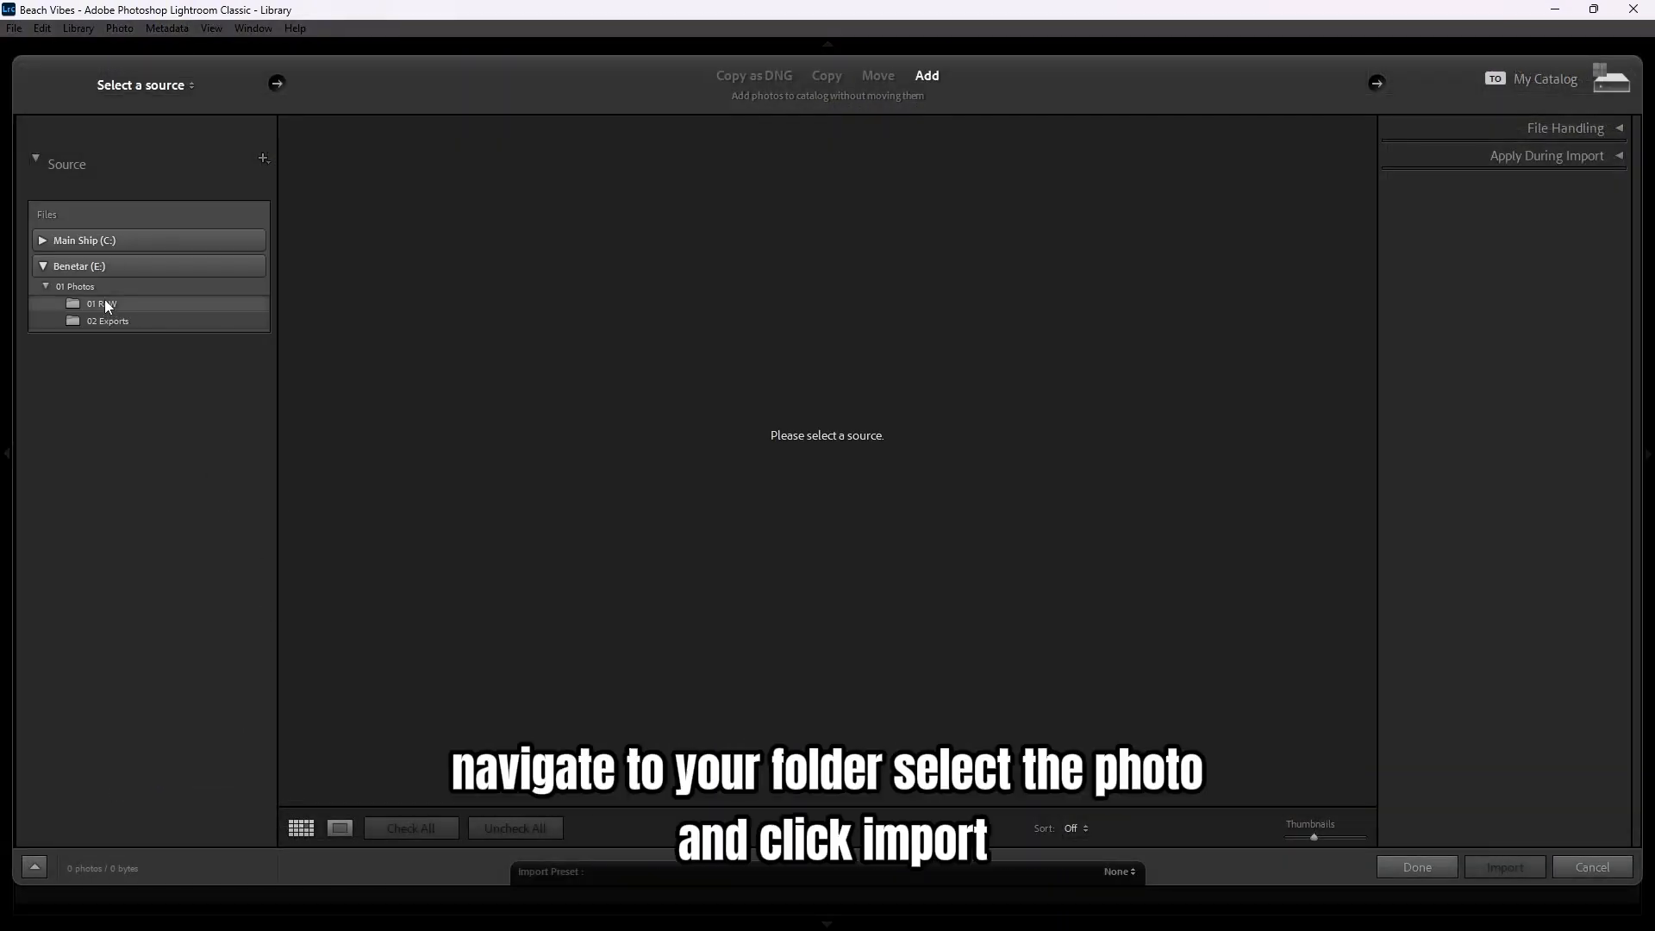
click(105, 303)
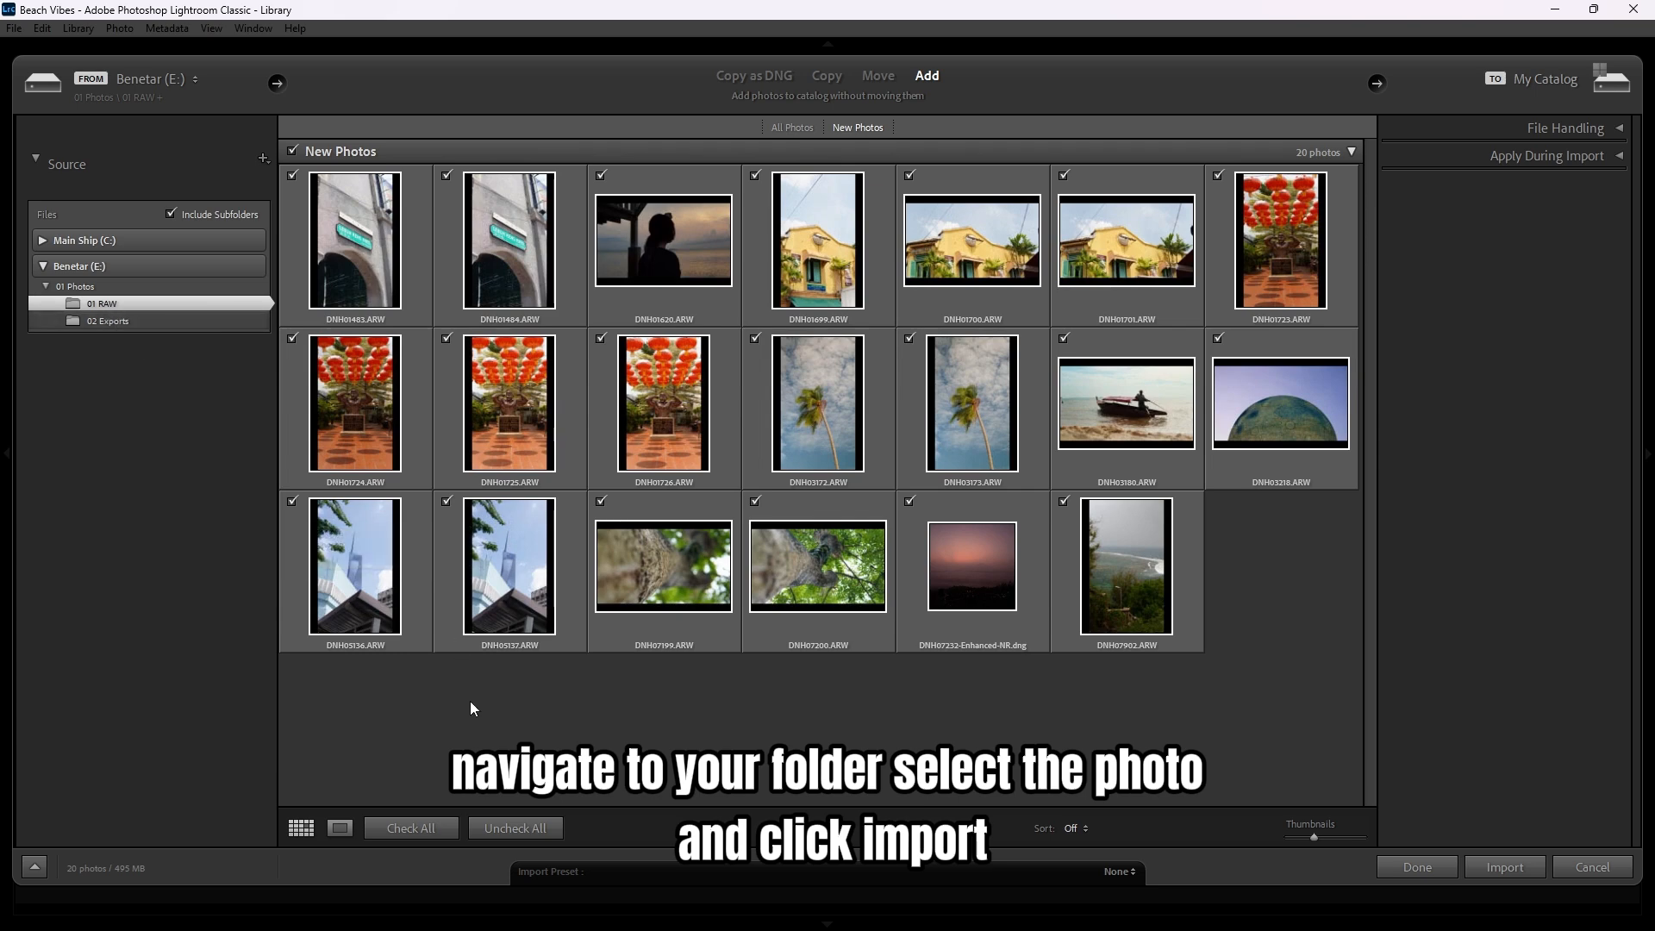
click(528, 833)
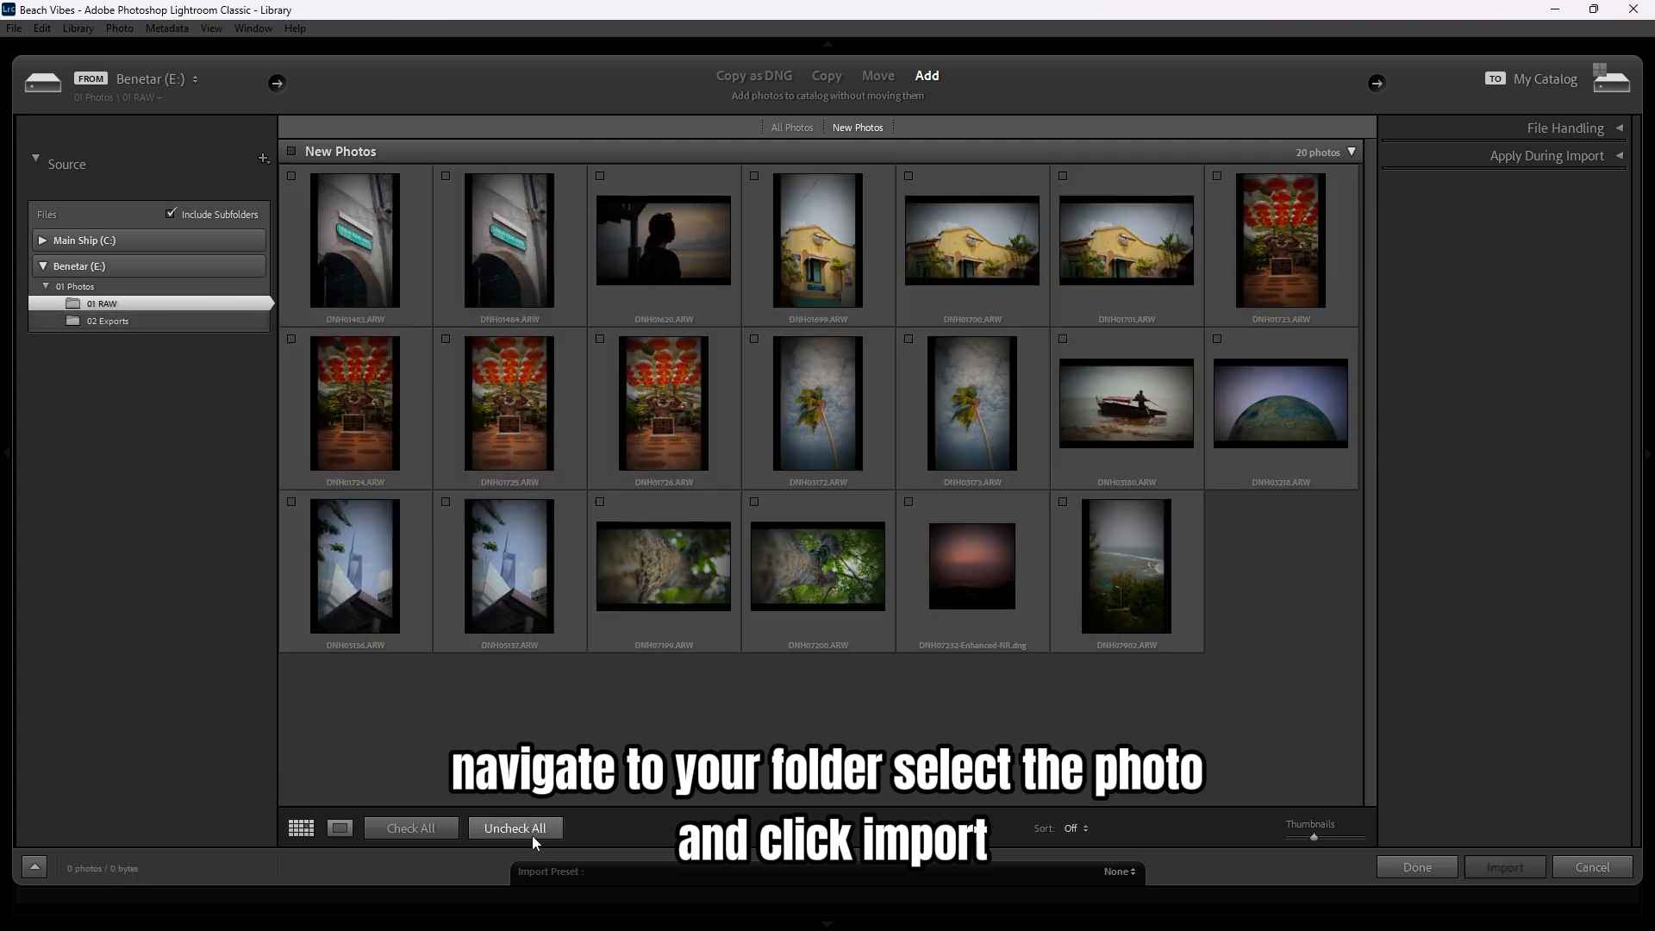
click(755, 338)
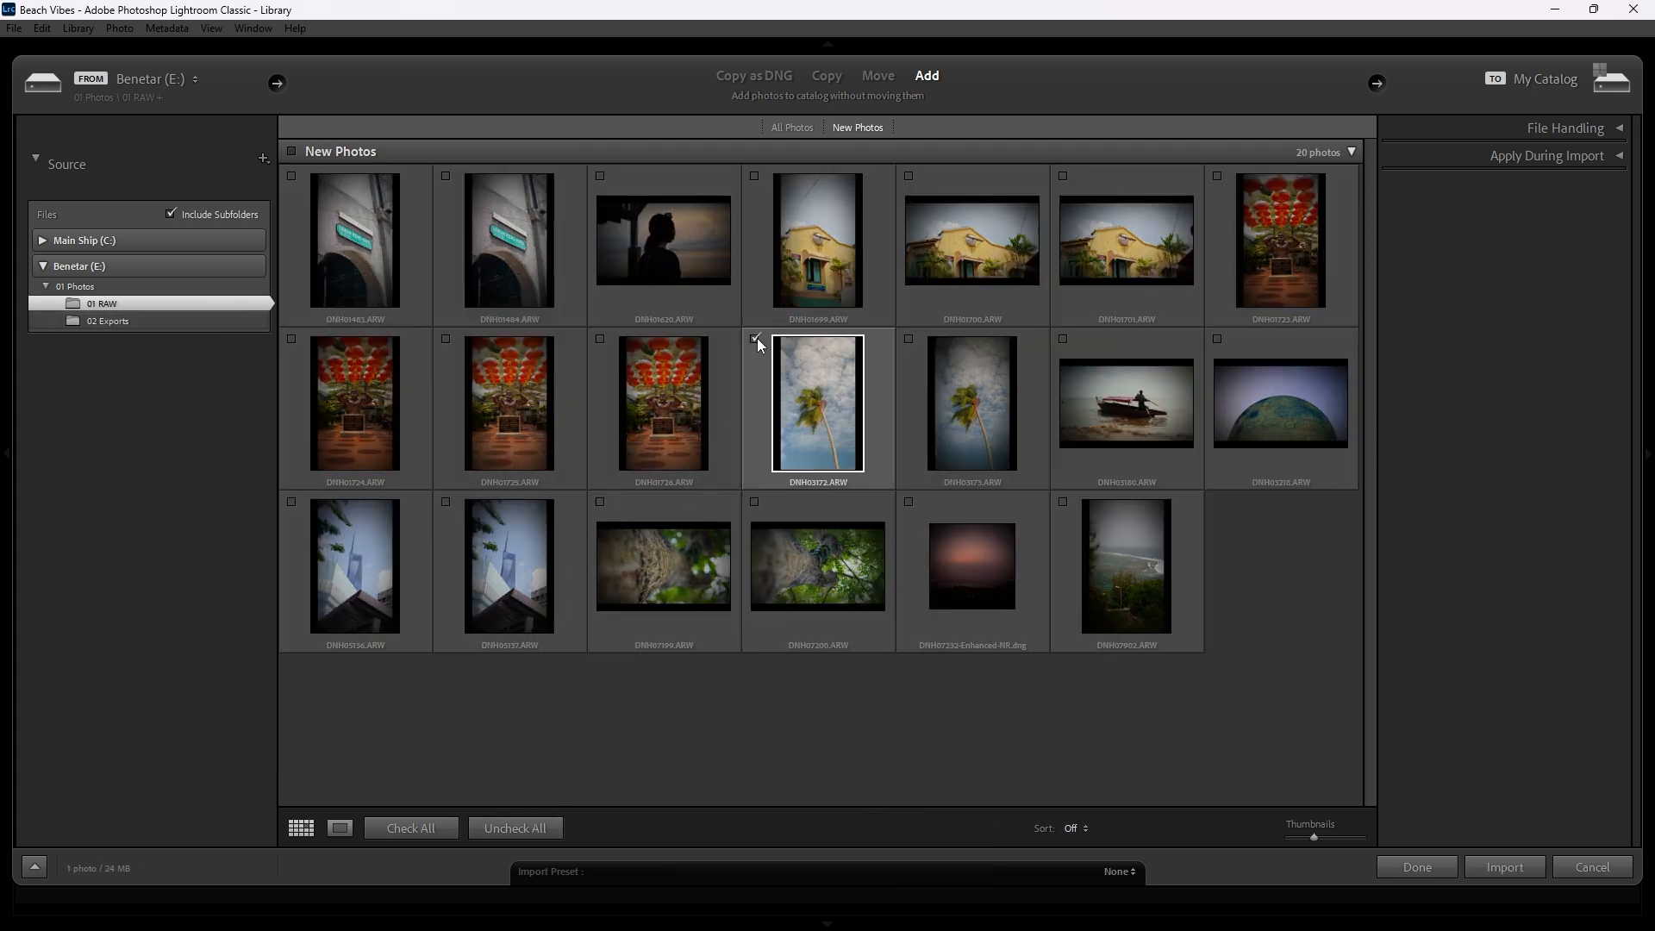
click(1505, 868)
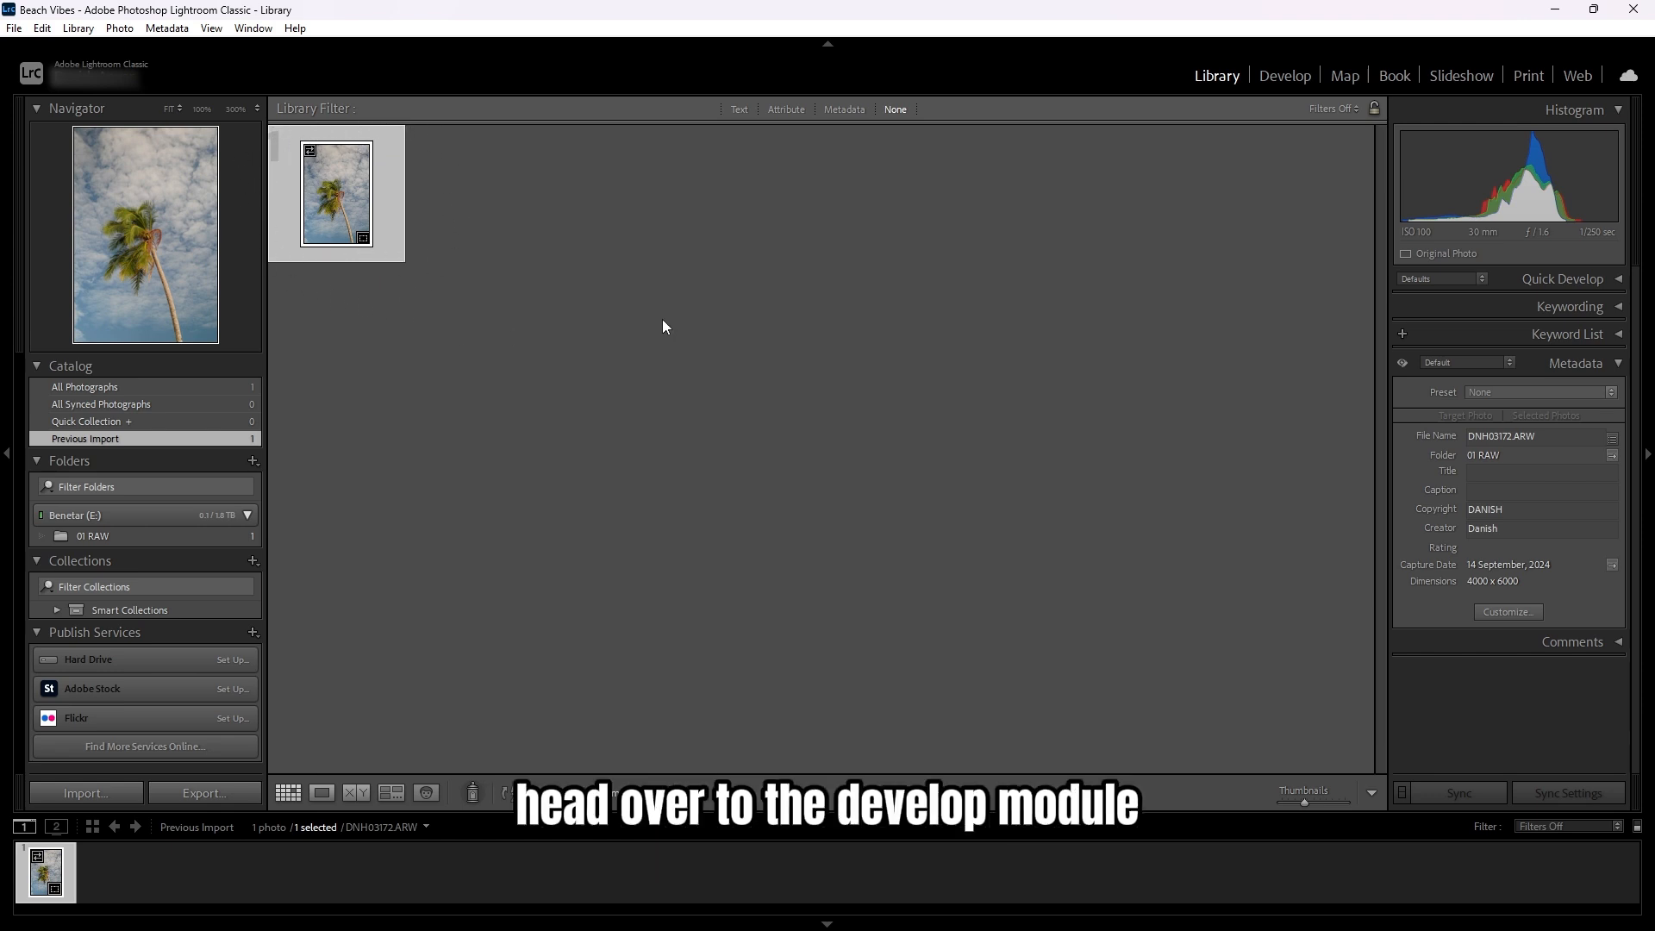
- Open the photo in the Develop module and set Exposure to +0.05
key(d)
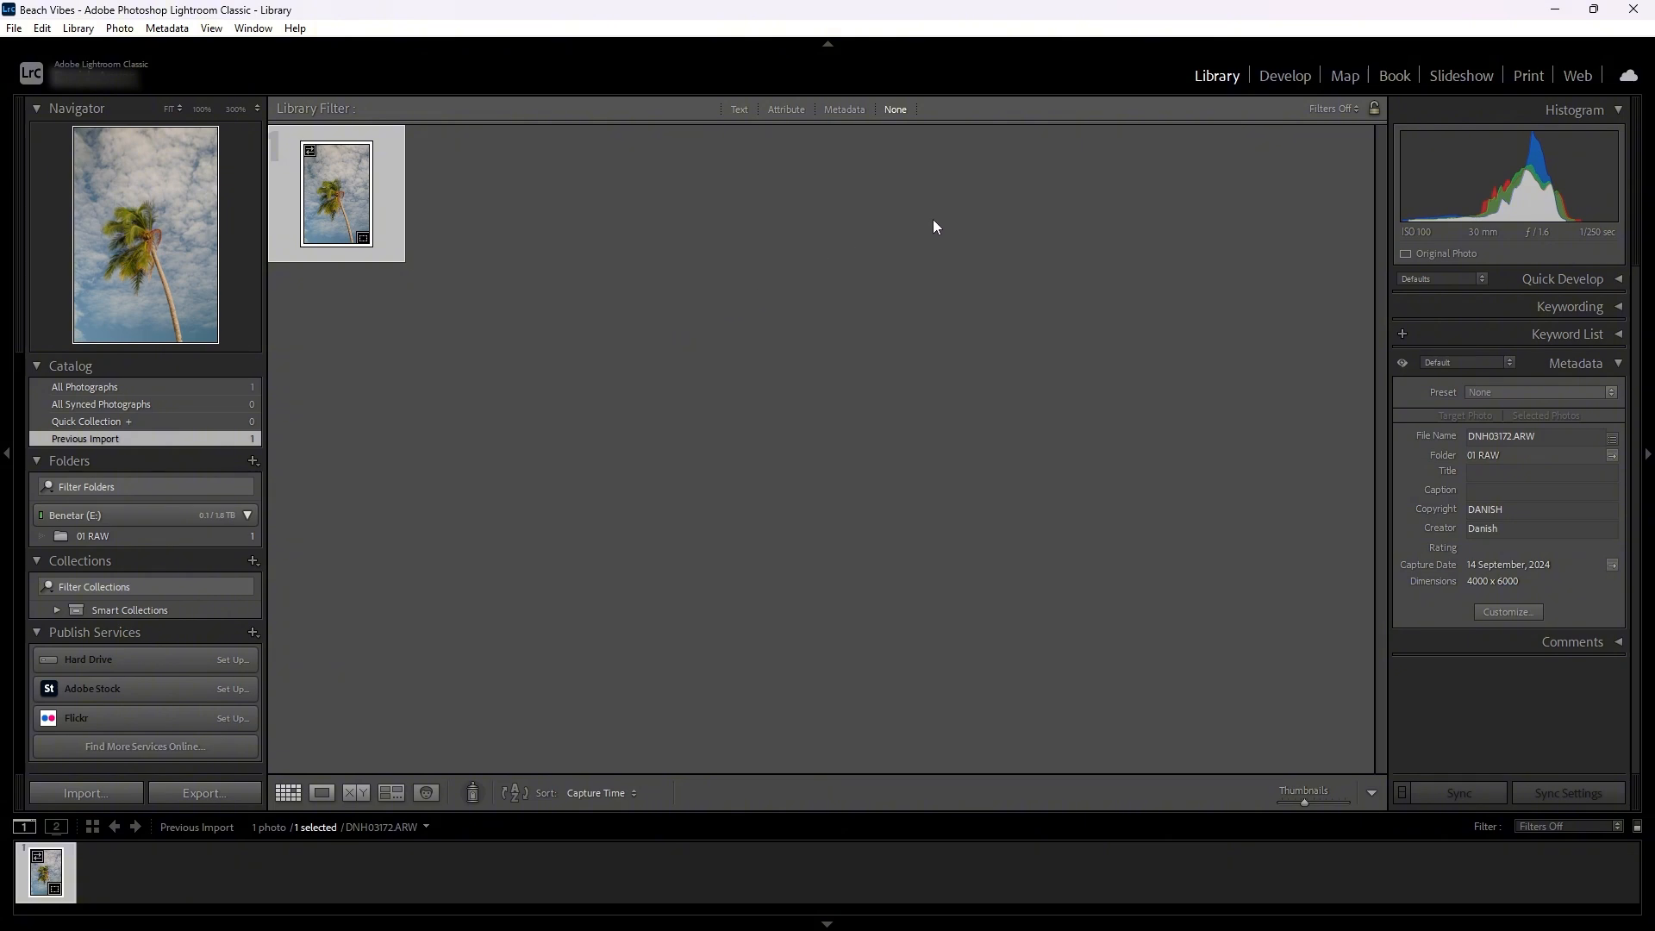
click(1279, 78)
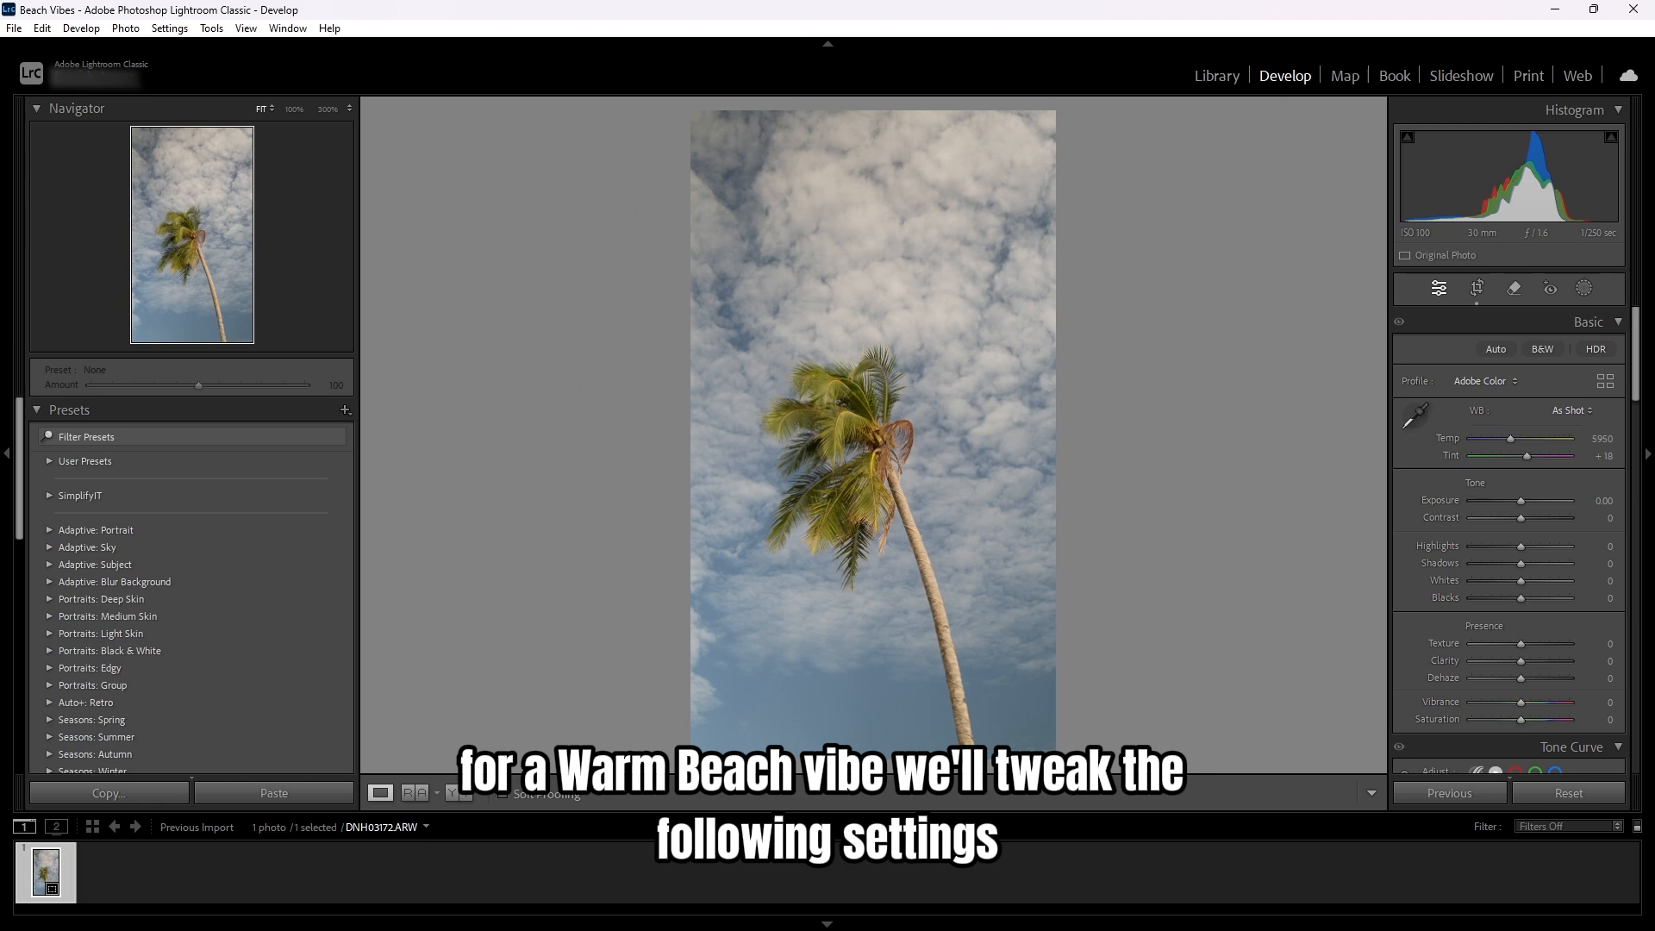
drag(1522, 503, 1526, 506)
double_click(1525, 506)
click(1605, 500)
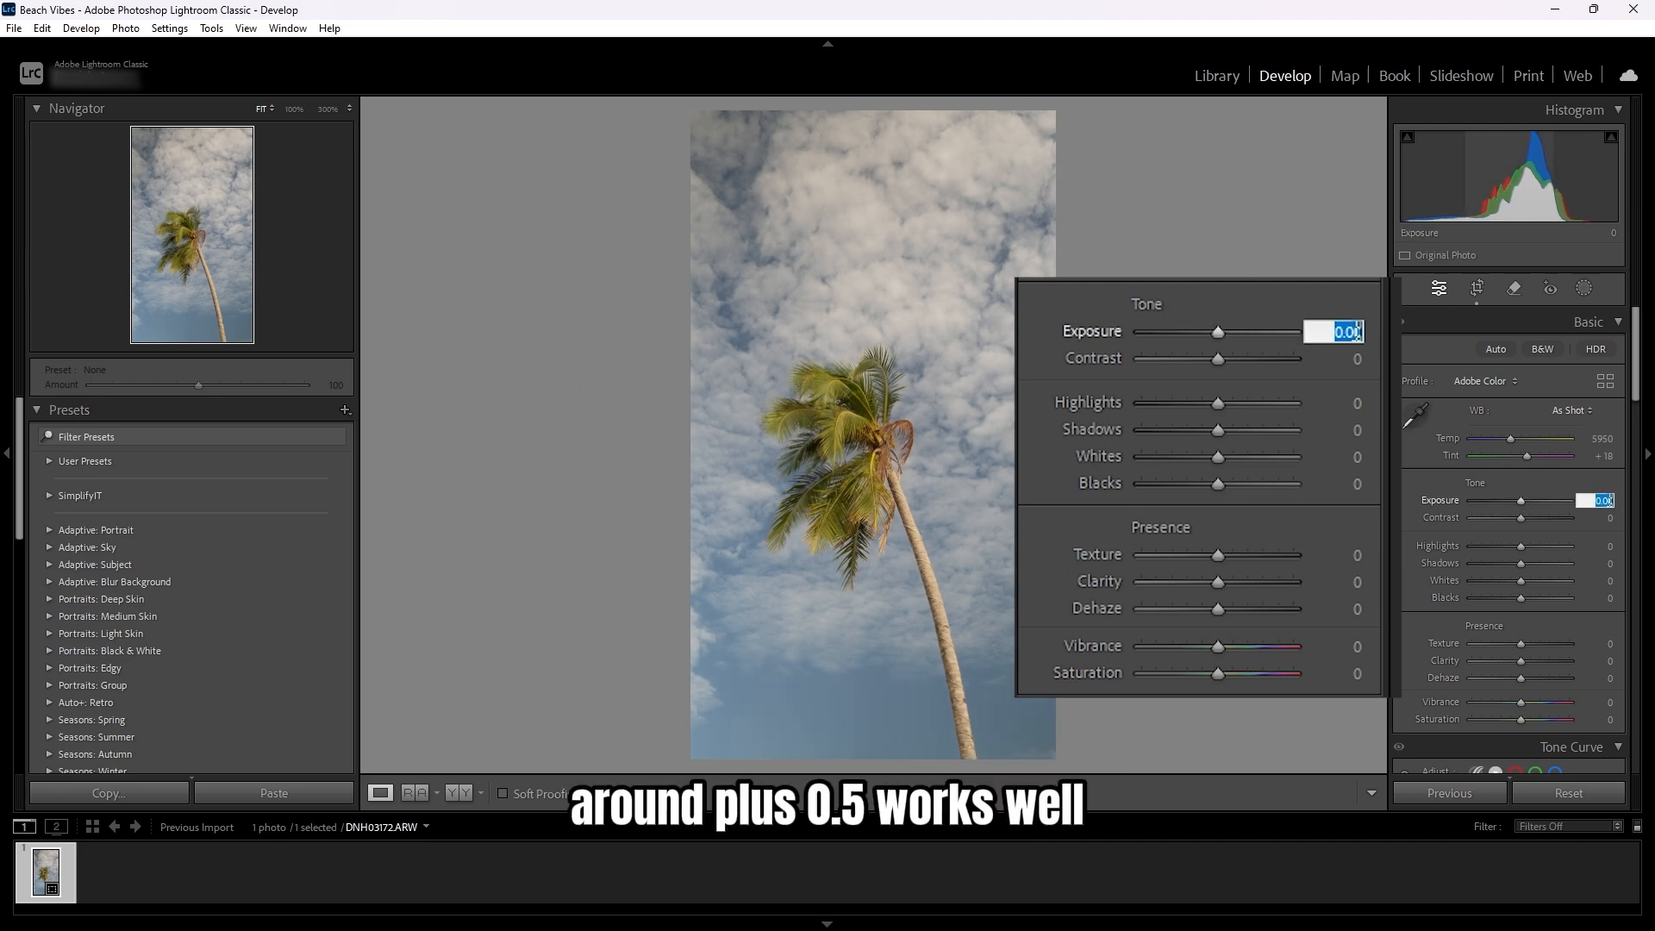
text(+0.05)
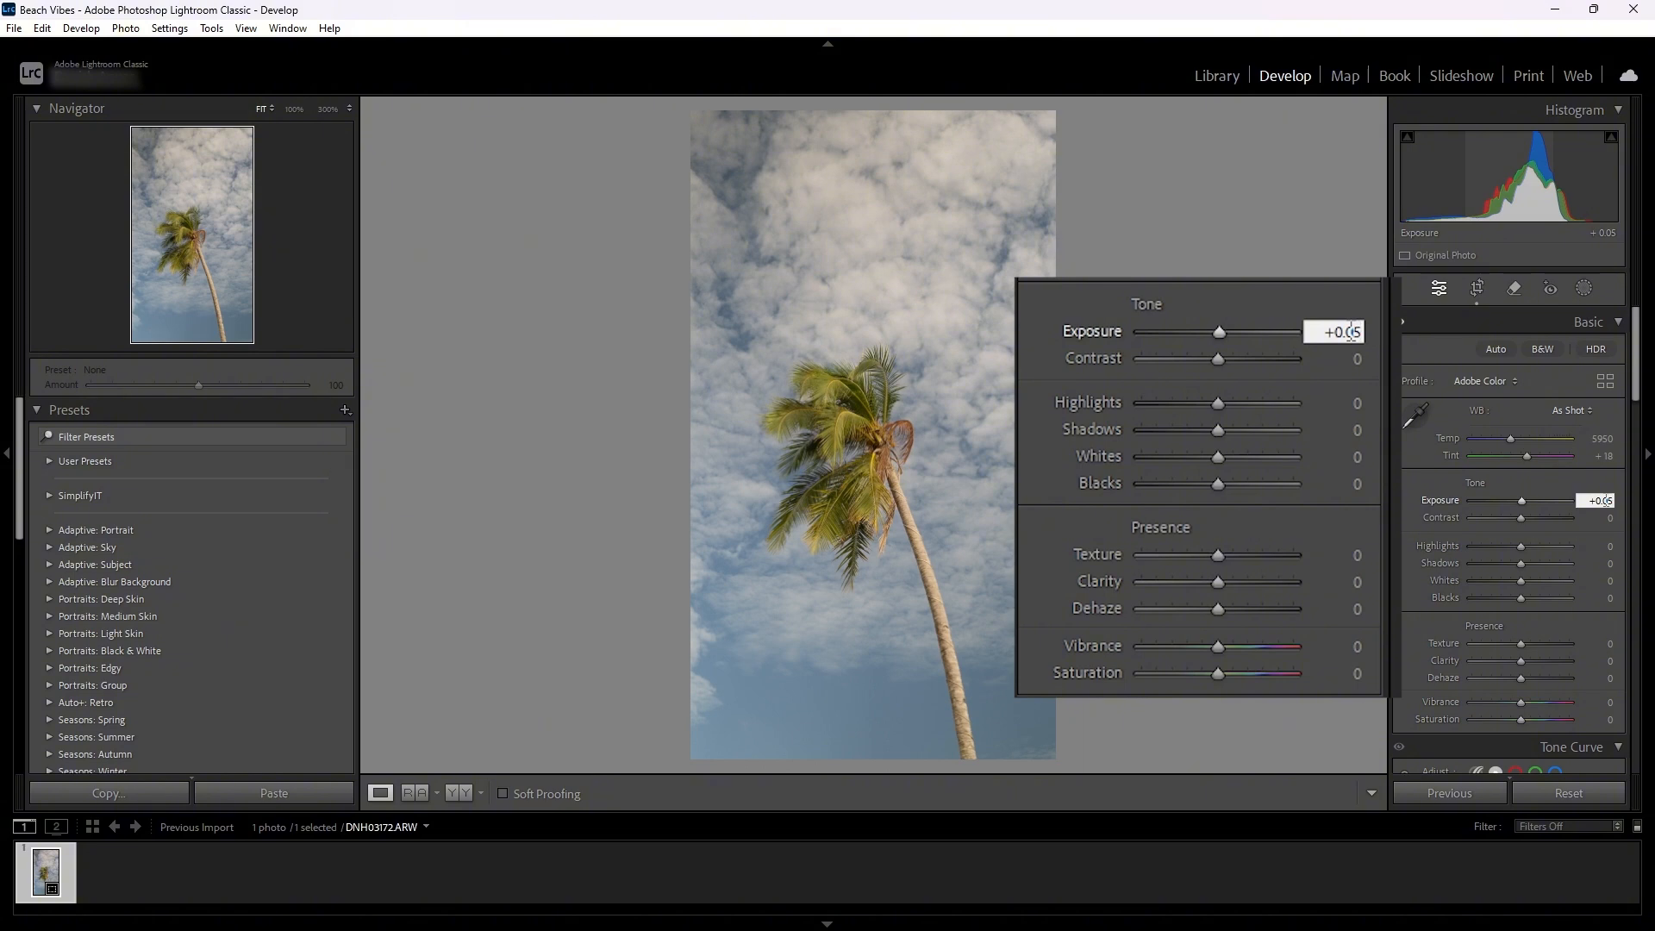
key(Return)
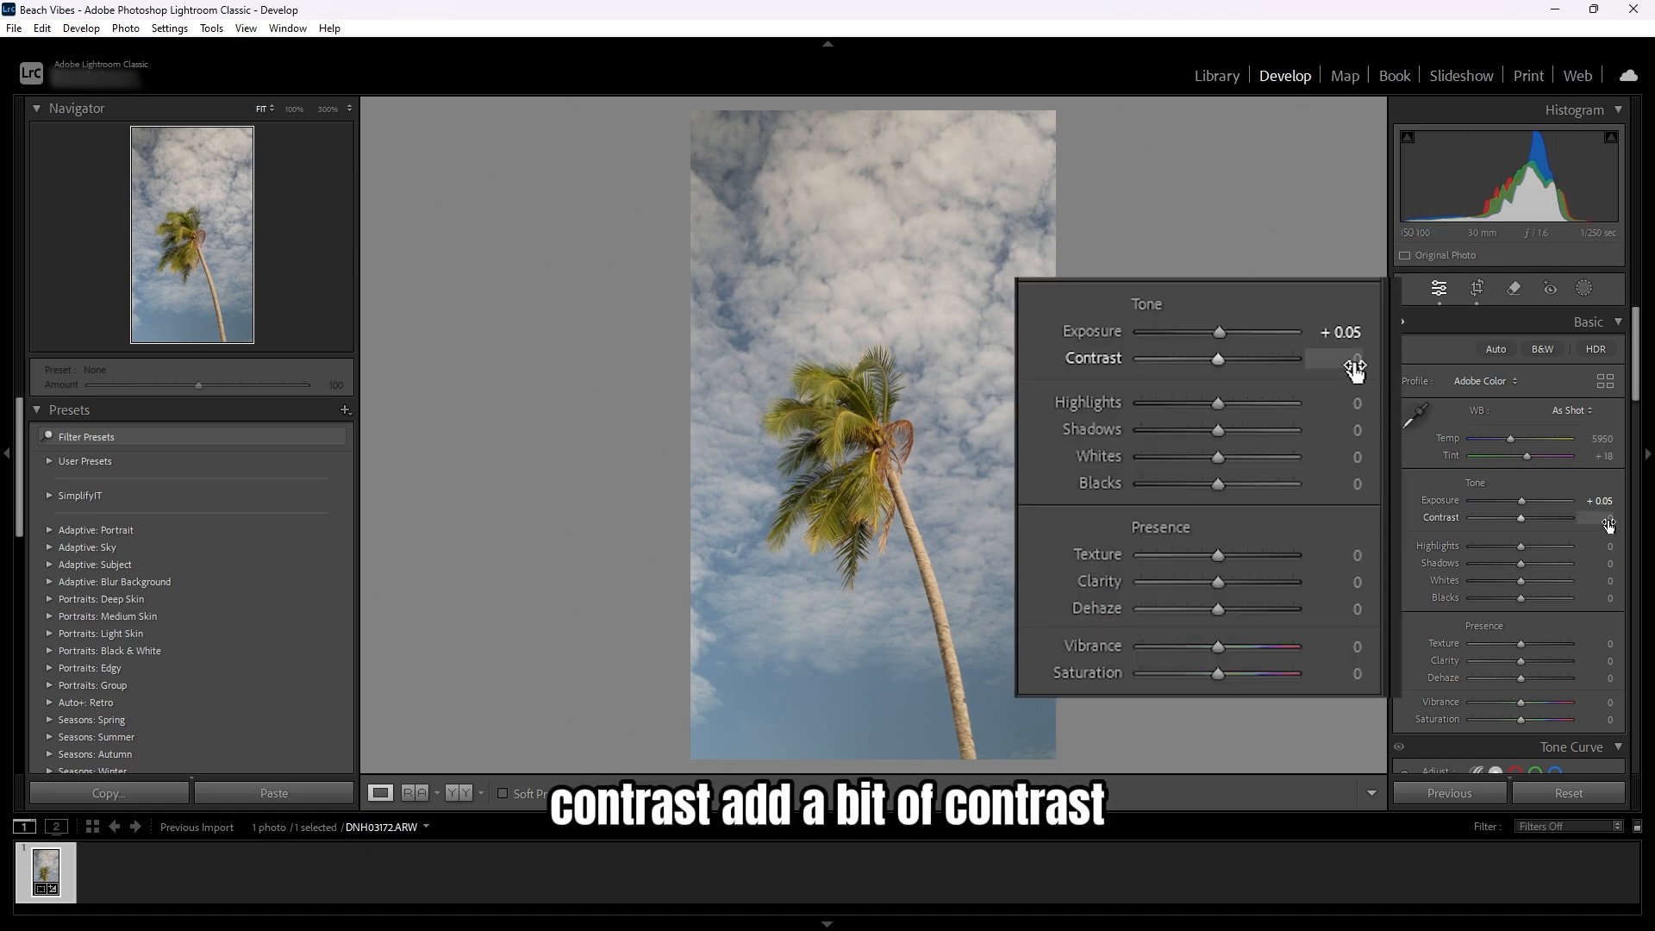
- Set Contrast to +15
click(1608, 521)
text(+15)
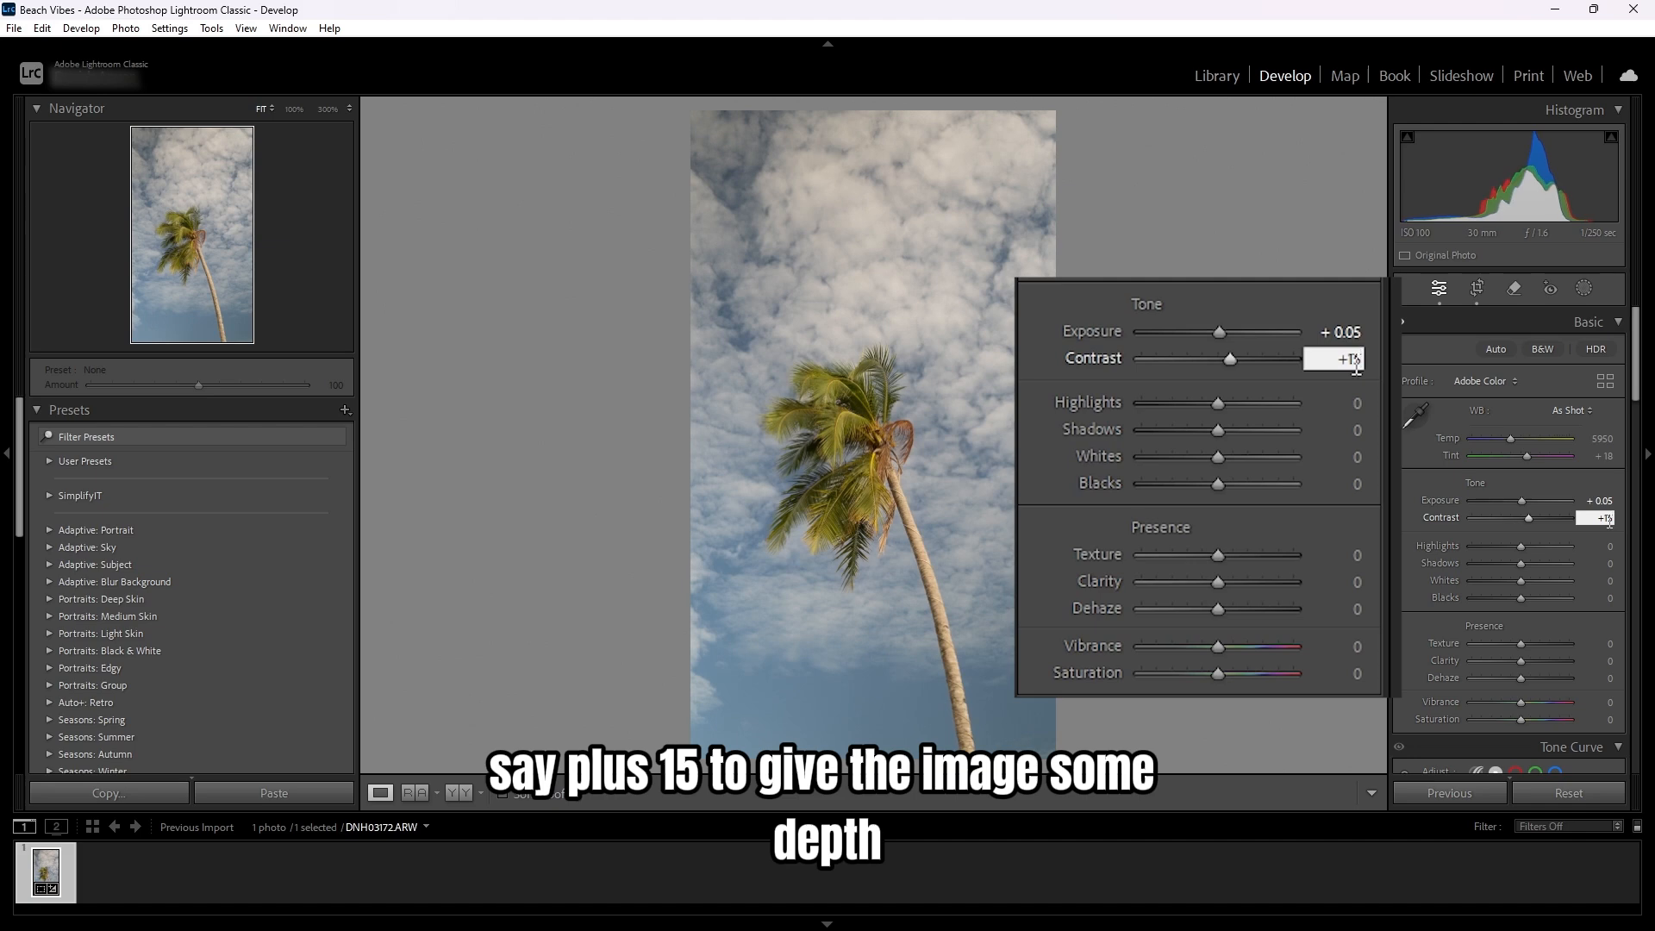
key(Return)
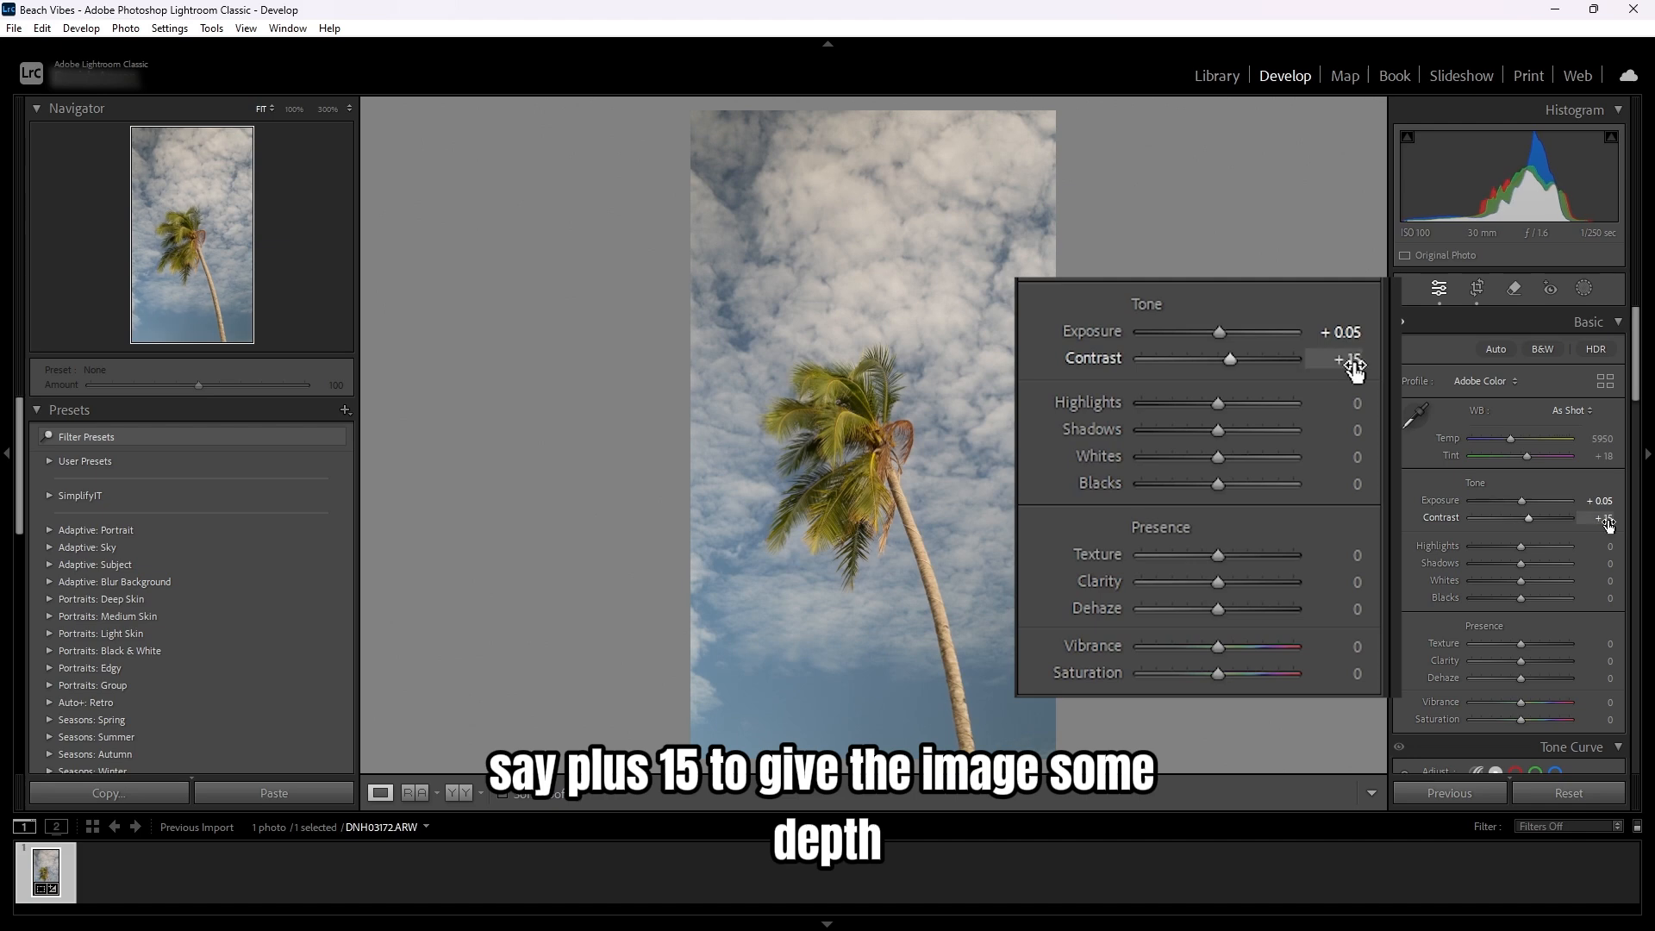
- Set Highlights to -40 and Shadows to +70, and nudge the Blacks slider slightly
drag(1518, 550, 1556, 573)
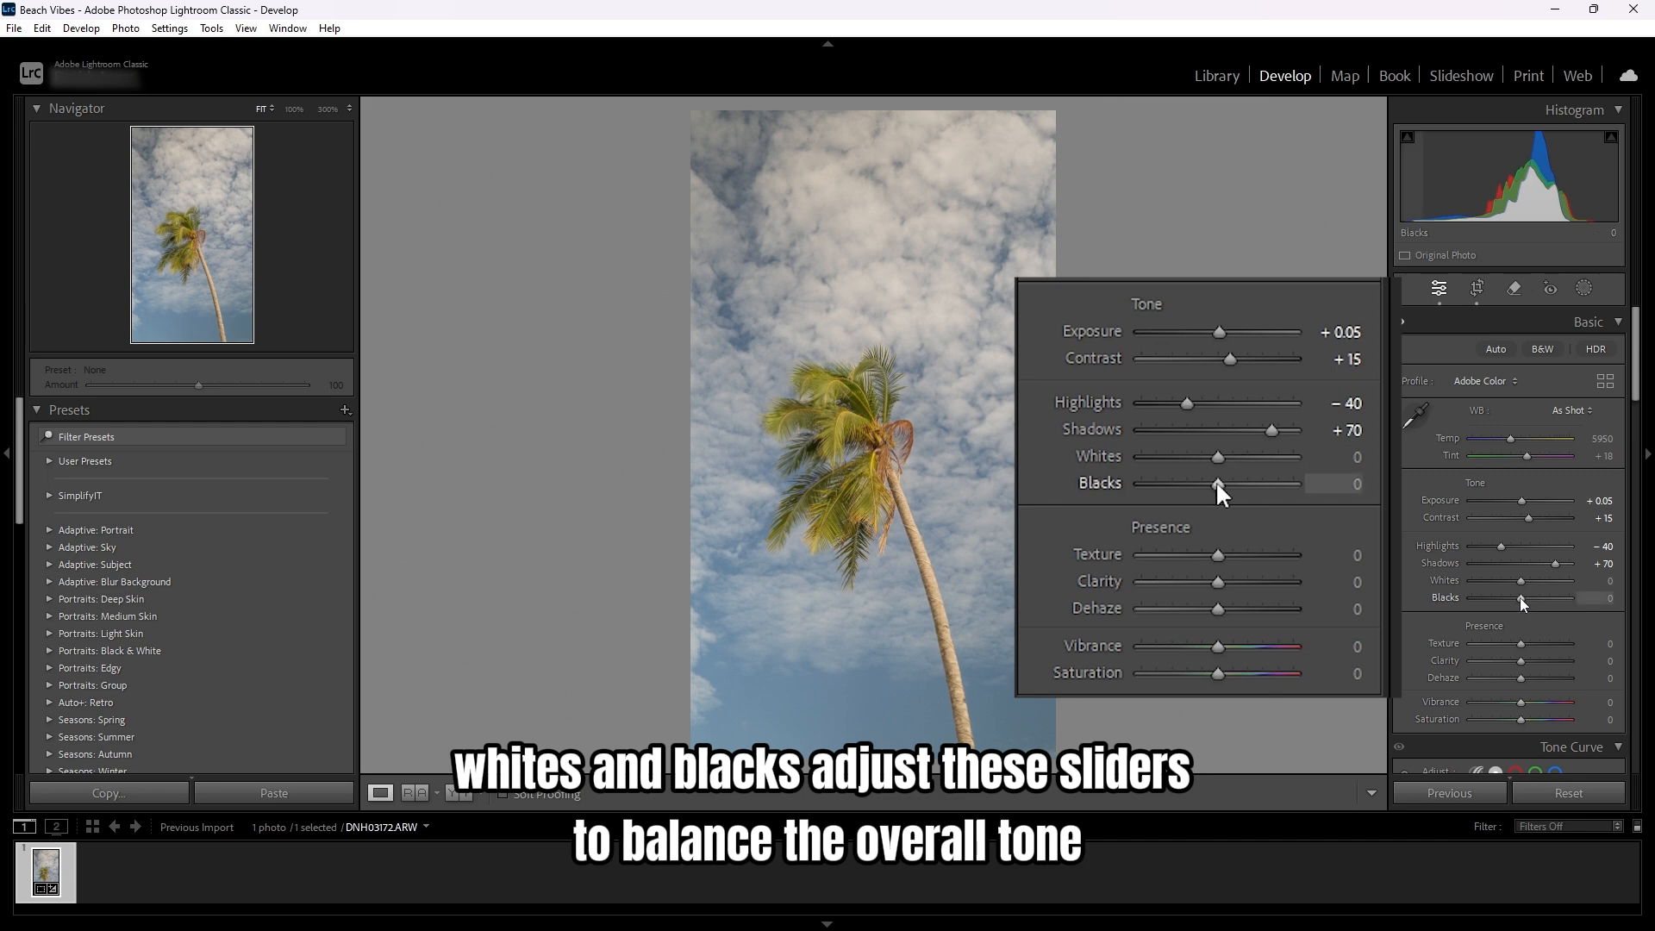
mouse_move(1521, 600)
mouse_down()
mouse_move(1550, 607)
mouse_move(1505, 584)
mouse_move(1544, 597)
mouse_move(1525, 602)
mouse_up()
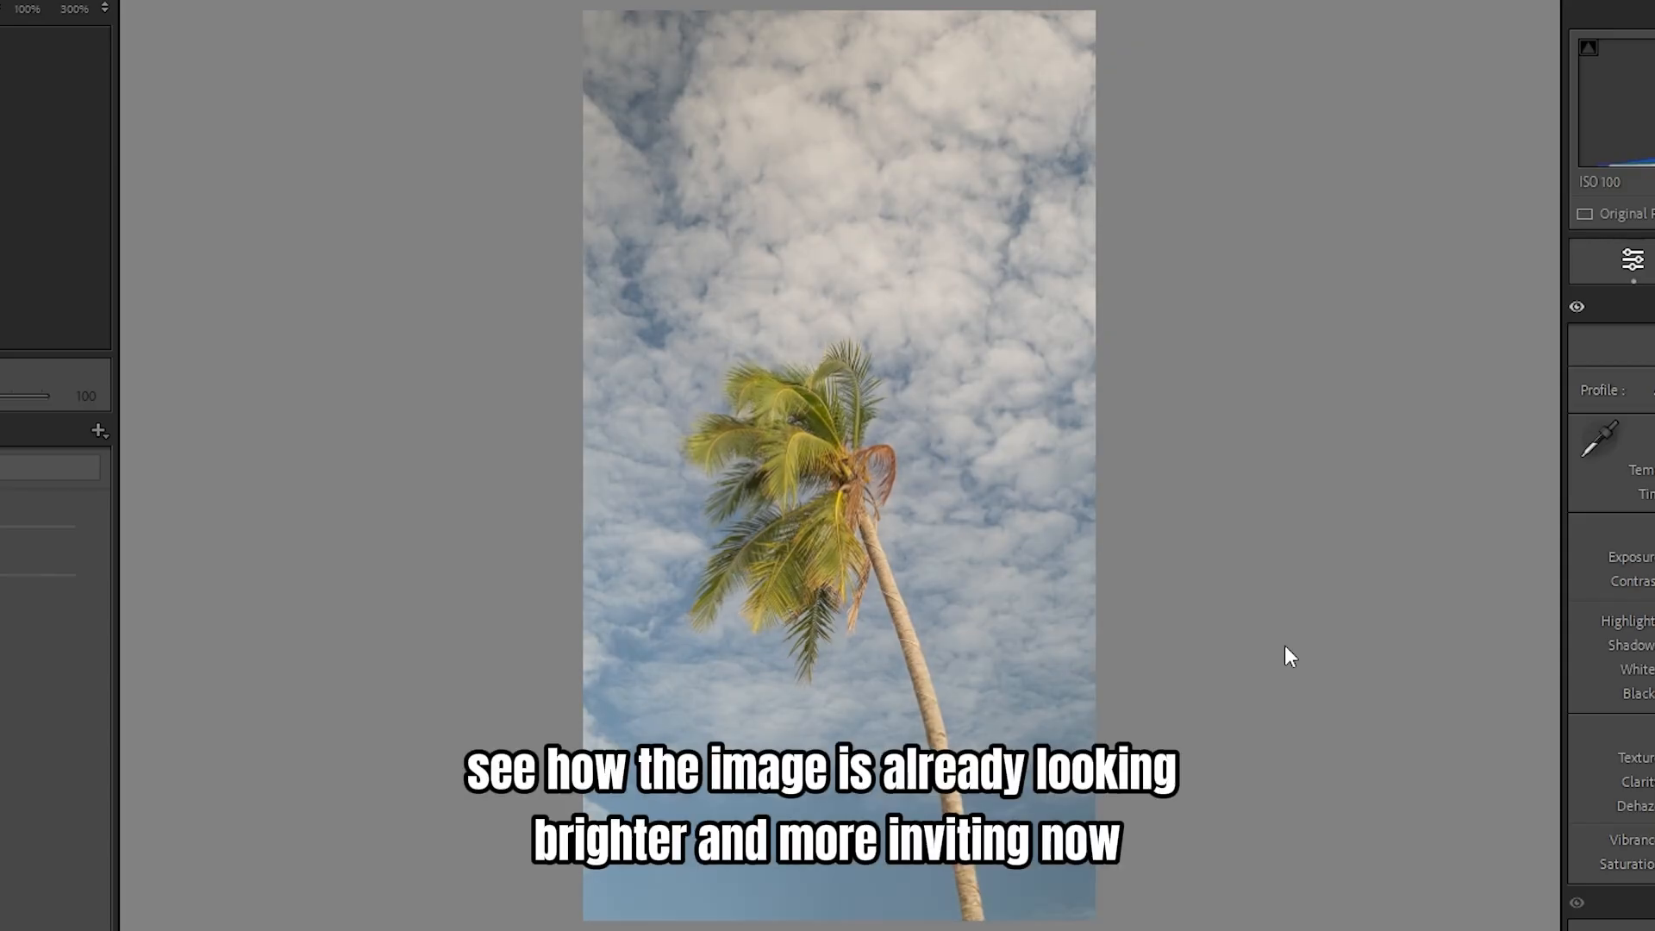
- Toggle the before view on and off to compare the edit with the original
key(backslash)
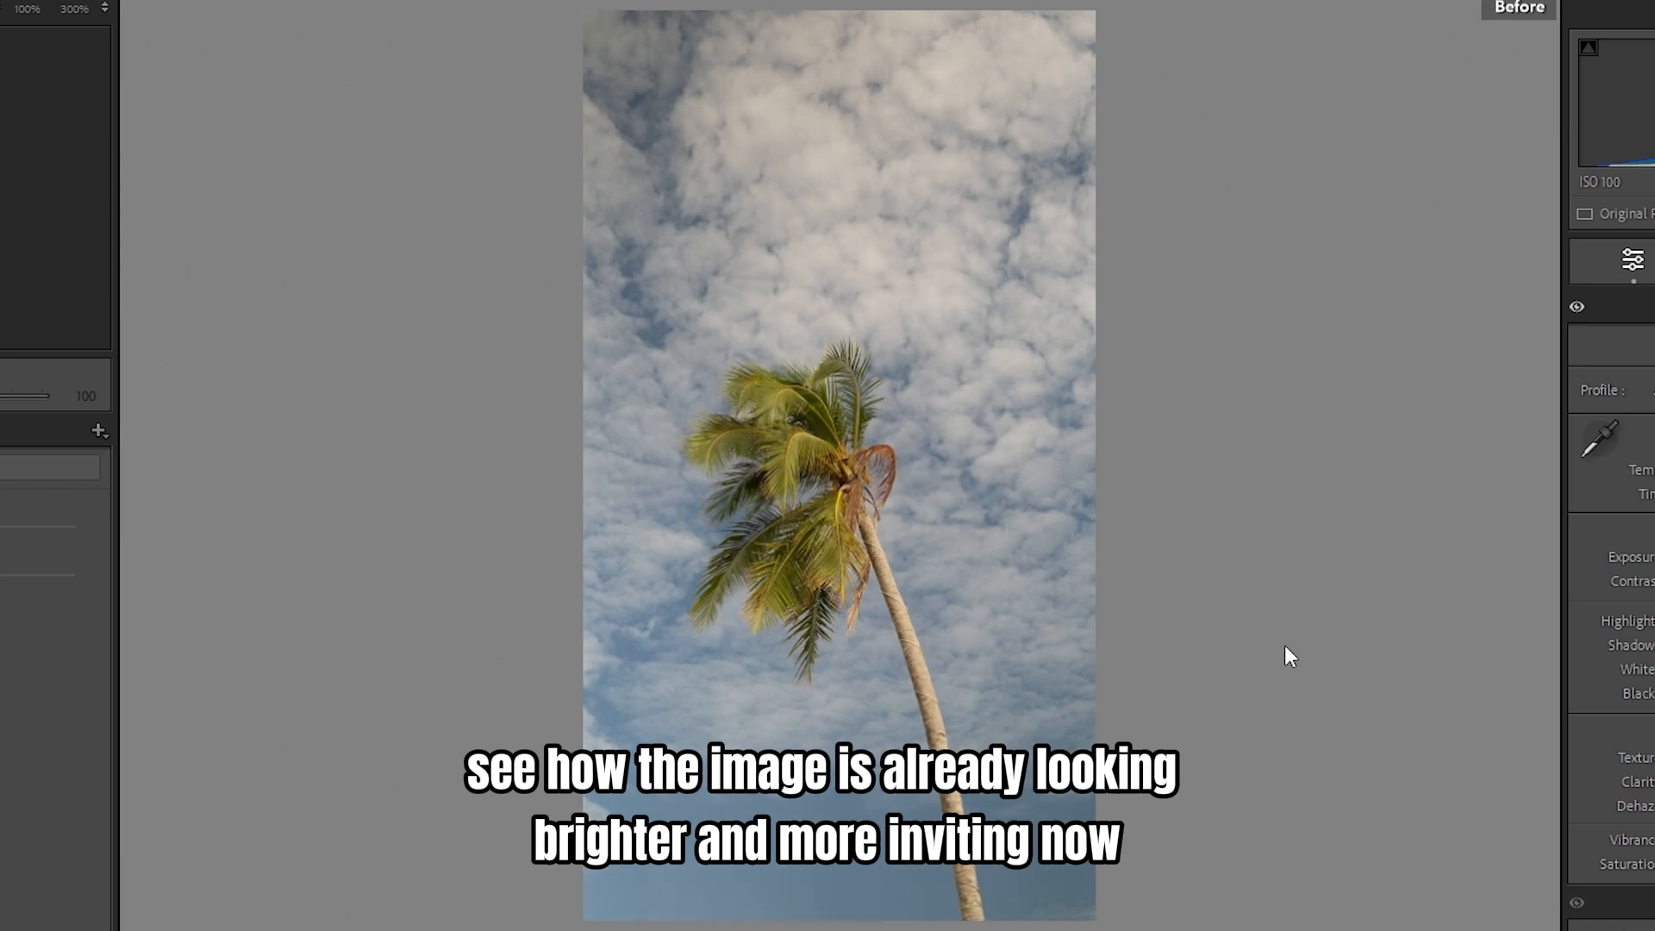
key(backslash)
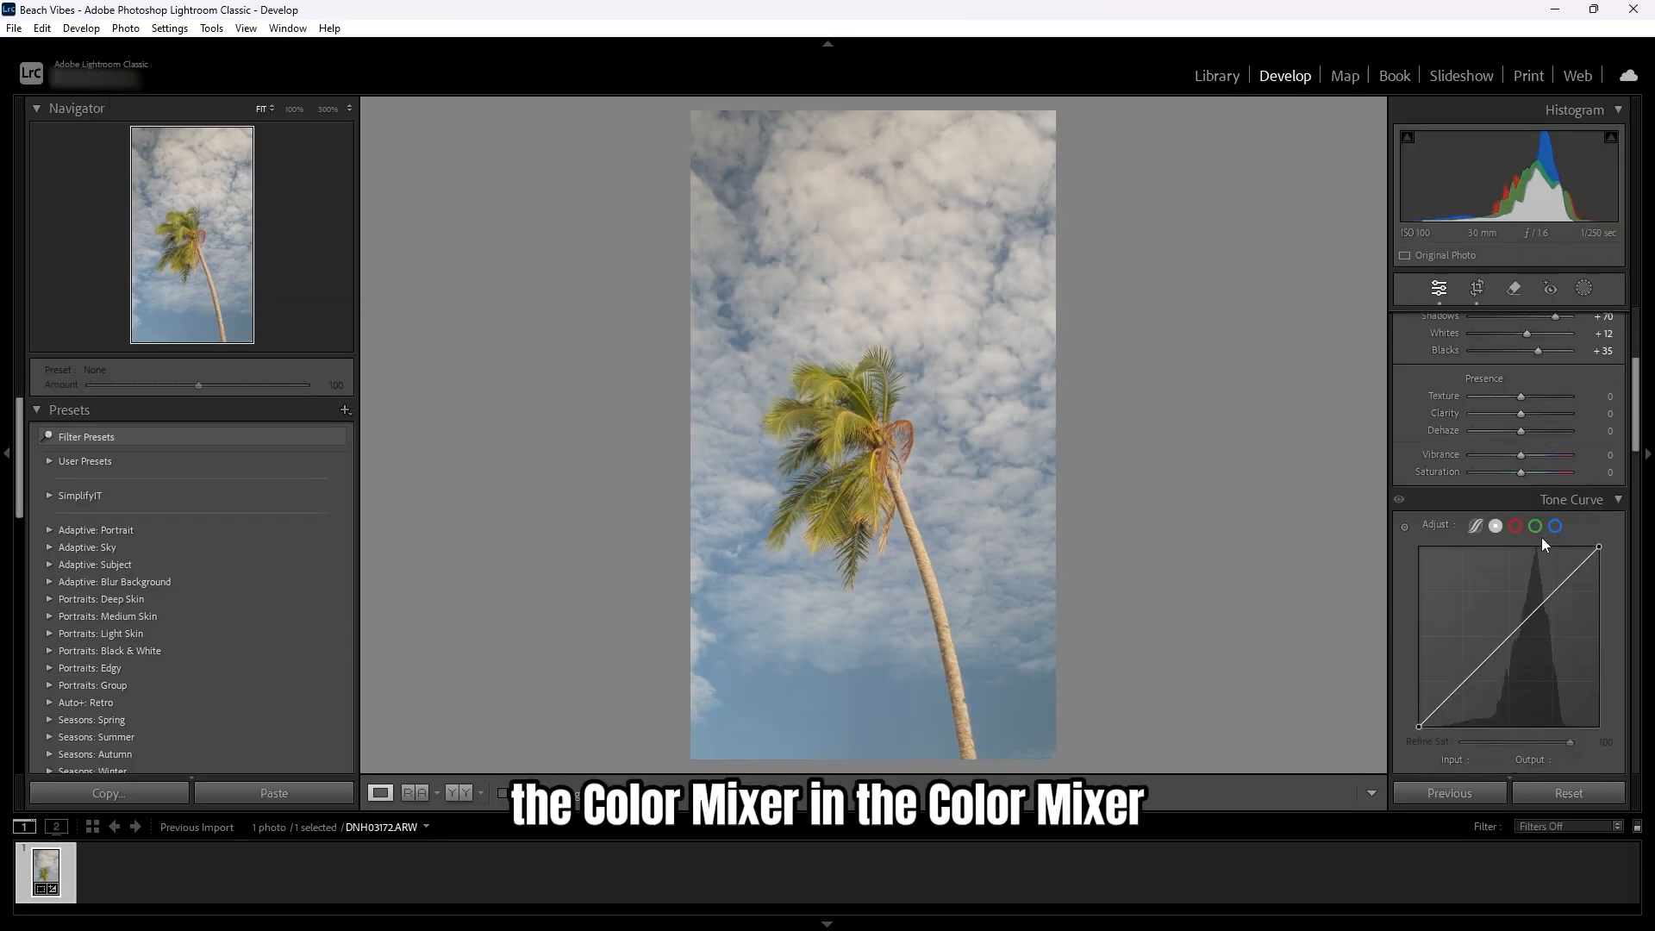
- In the Color Mixer Hue settings, set Orange to -20 and Yellow to +24
scroll(1542, 540, down, 5)
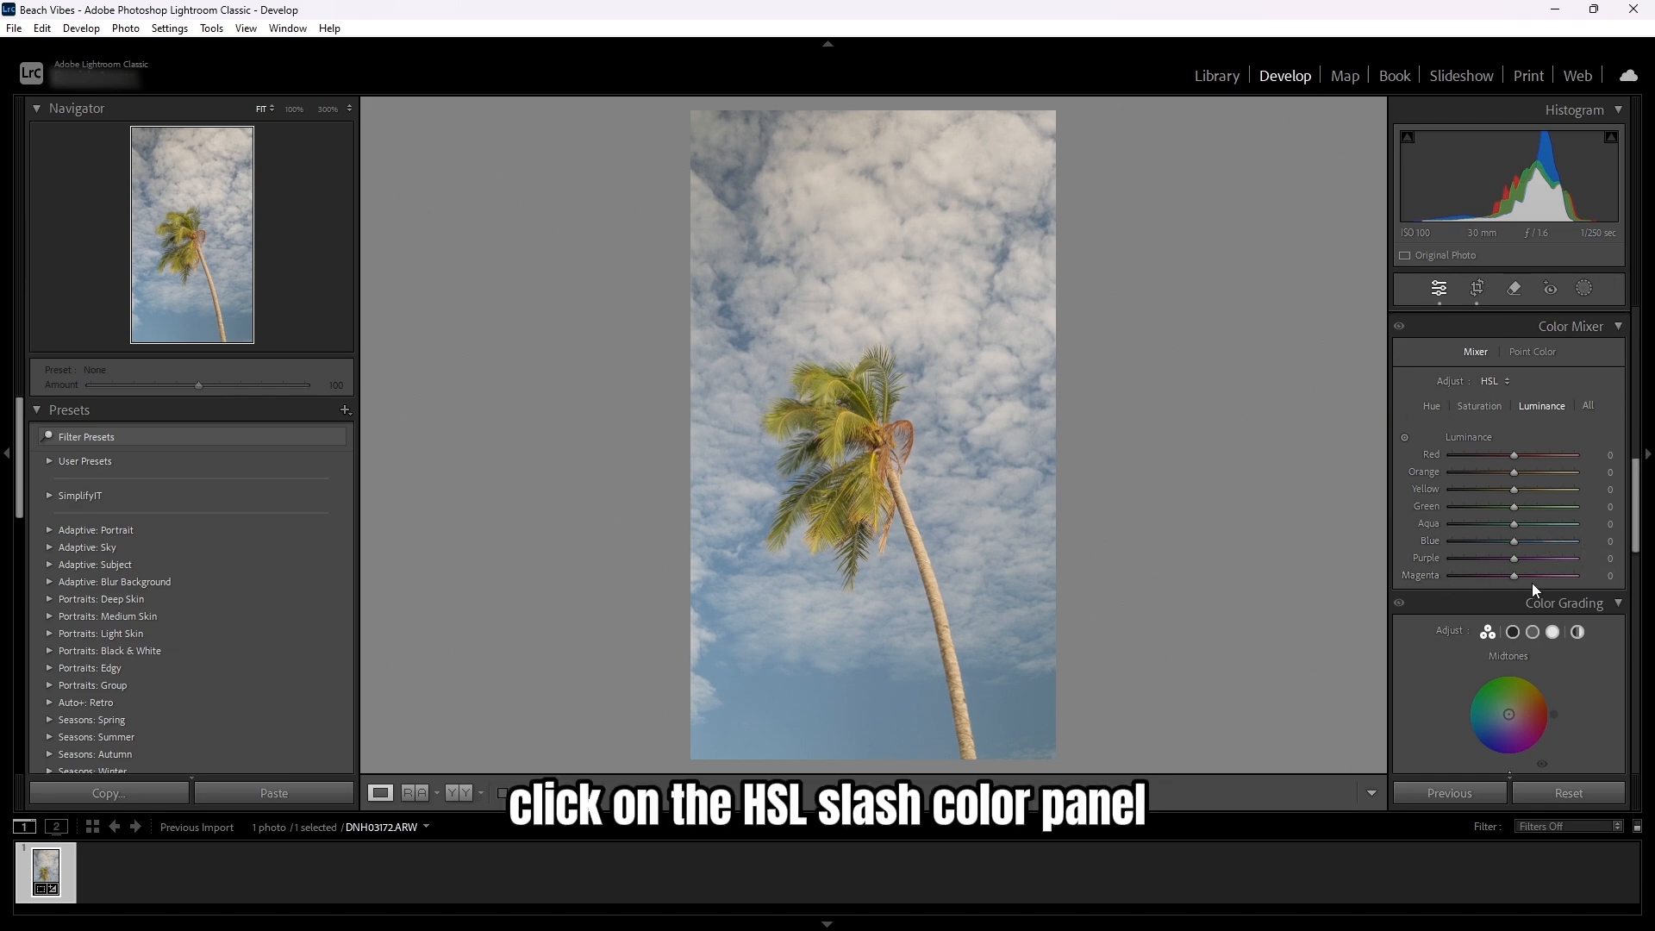
click(1430, 405)
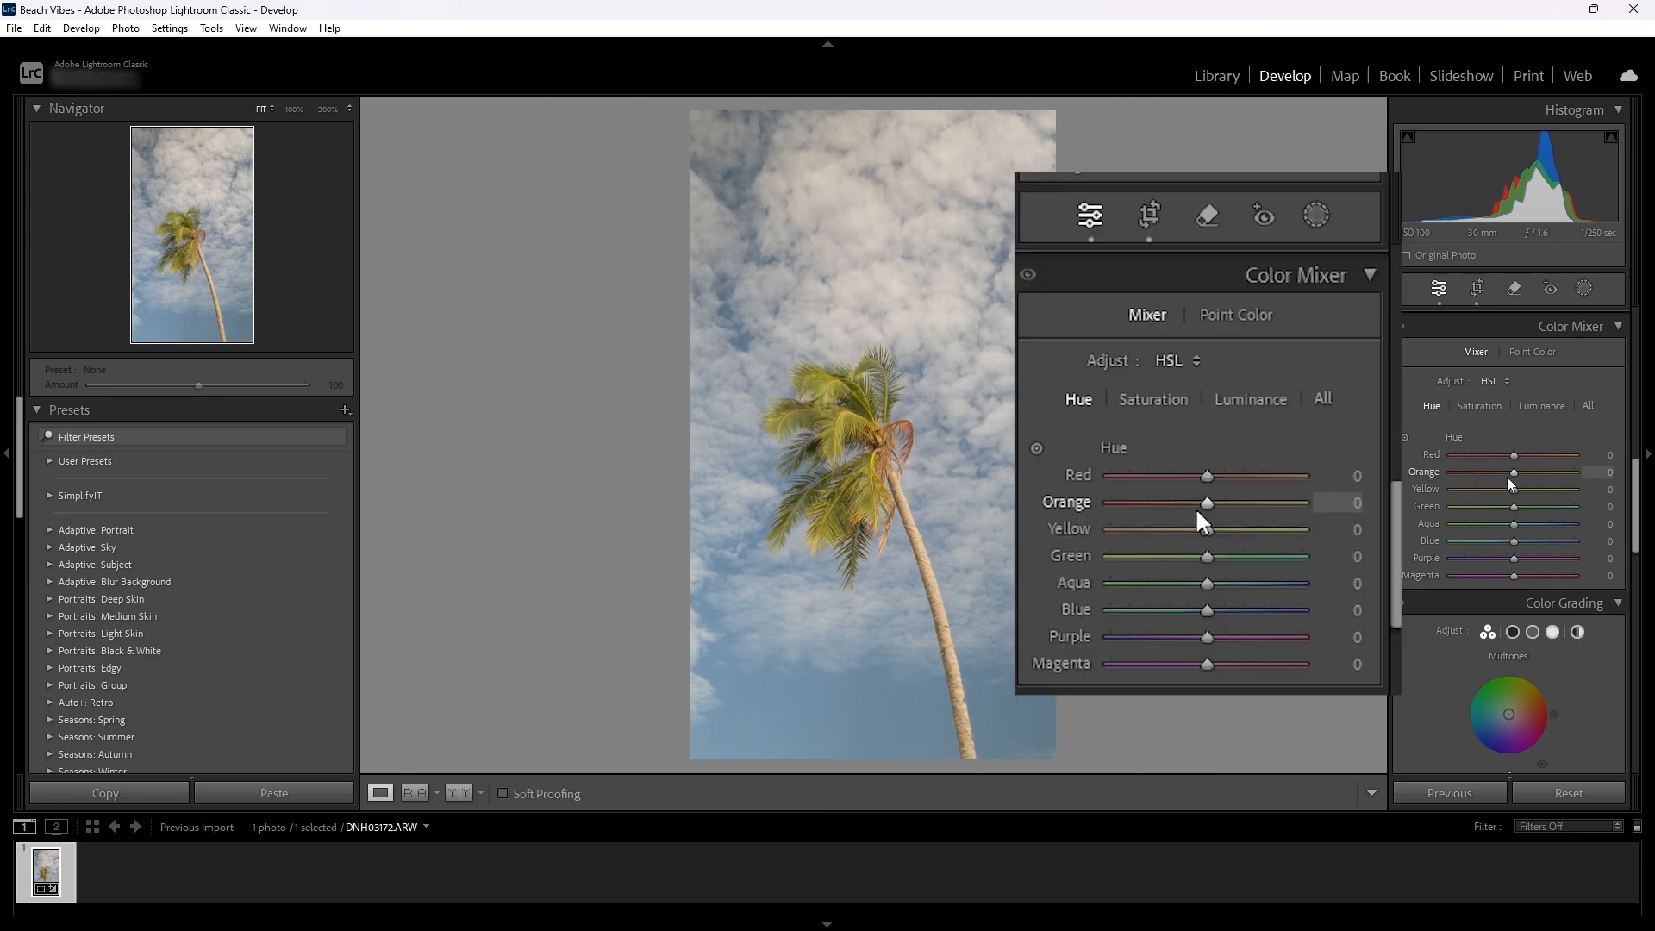
mouse_move(1513, 474)
mouse_down()
mouse_move(1488, 469)
mouse_move(1528, 470)
mouse_move(1488, 468)
mouse_move(1500, 474)
mouse_up()
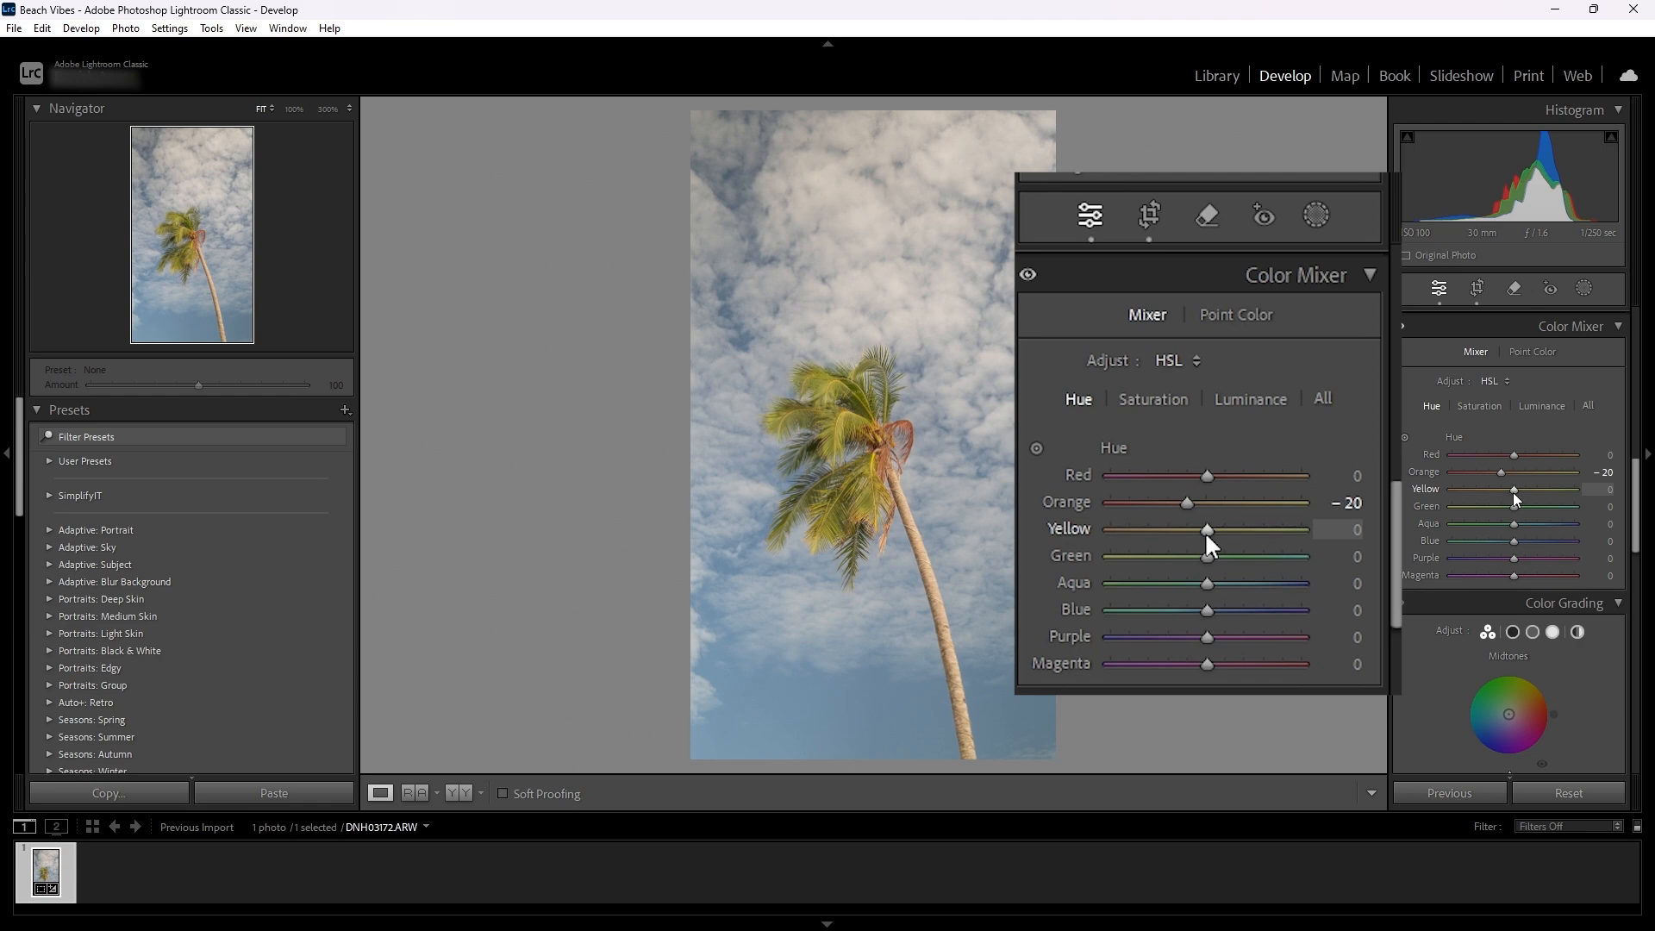
mouse_move(1513, 493)
mouse_down()
mouse_move(1492, 491)
mouse_move(1540, 505)
mouse_move(1491, 505)
mouse_move(1531, 511)
mouse_up()
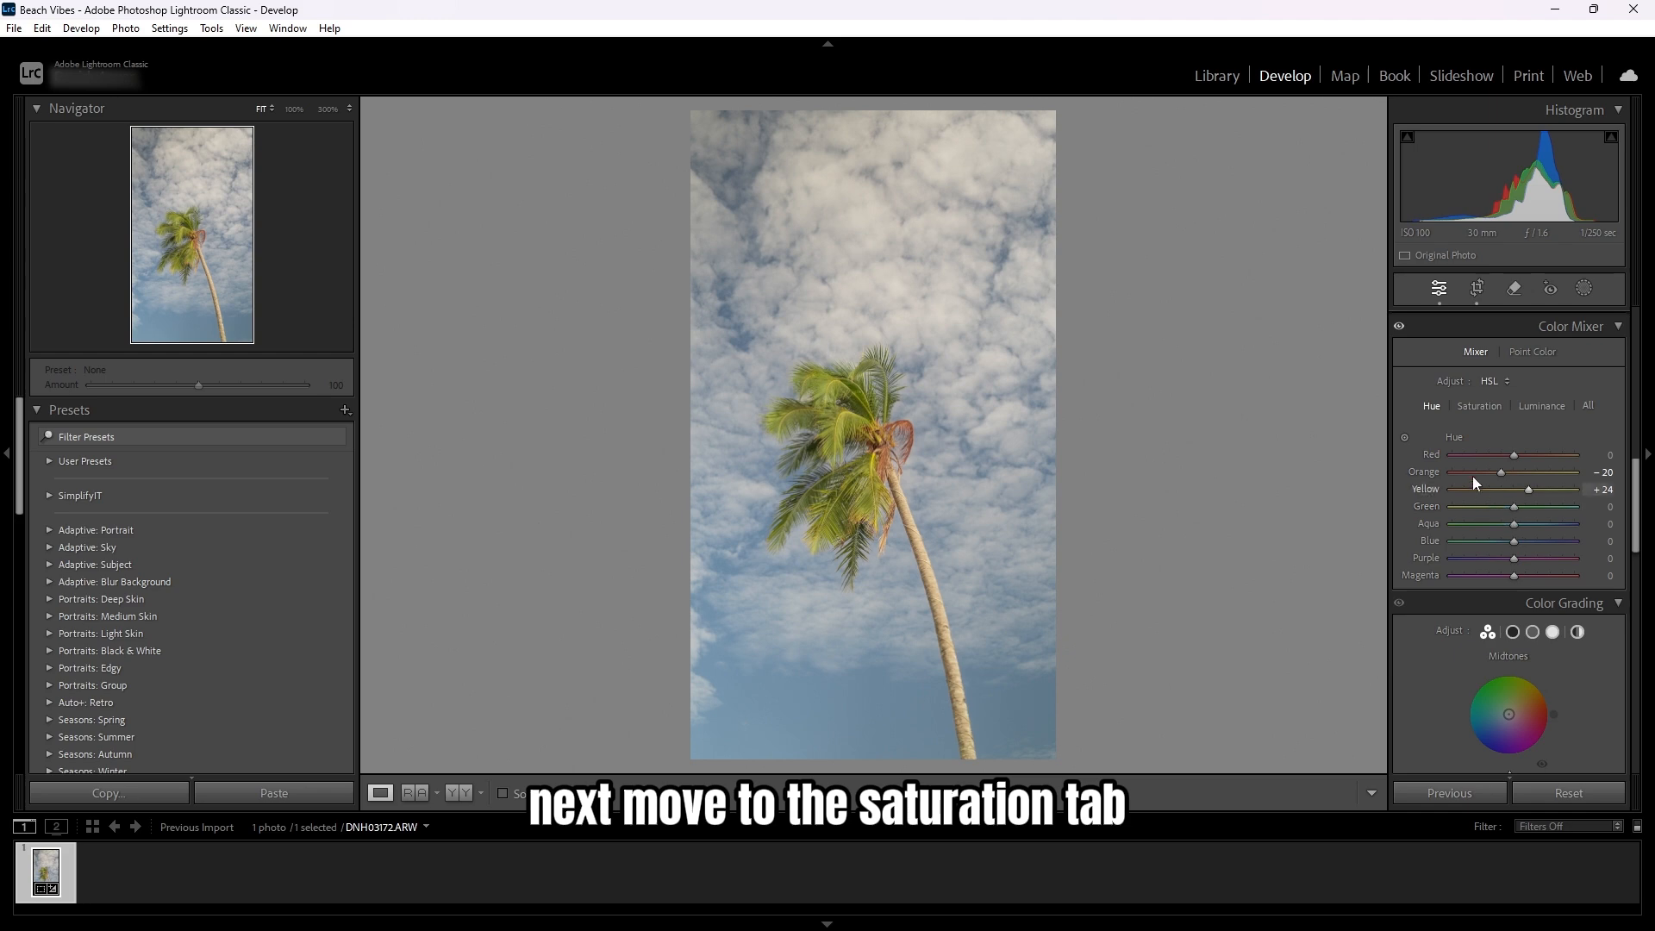
- Set the Color Mixer saturation of Orange and Yellow to +26 and Green to -50
click(1473, 407)
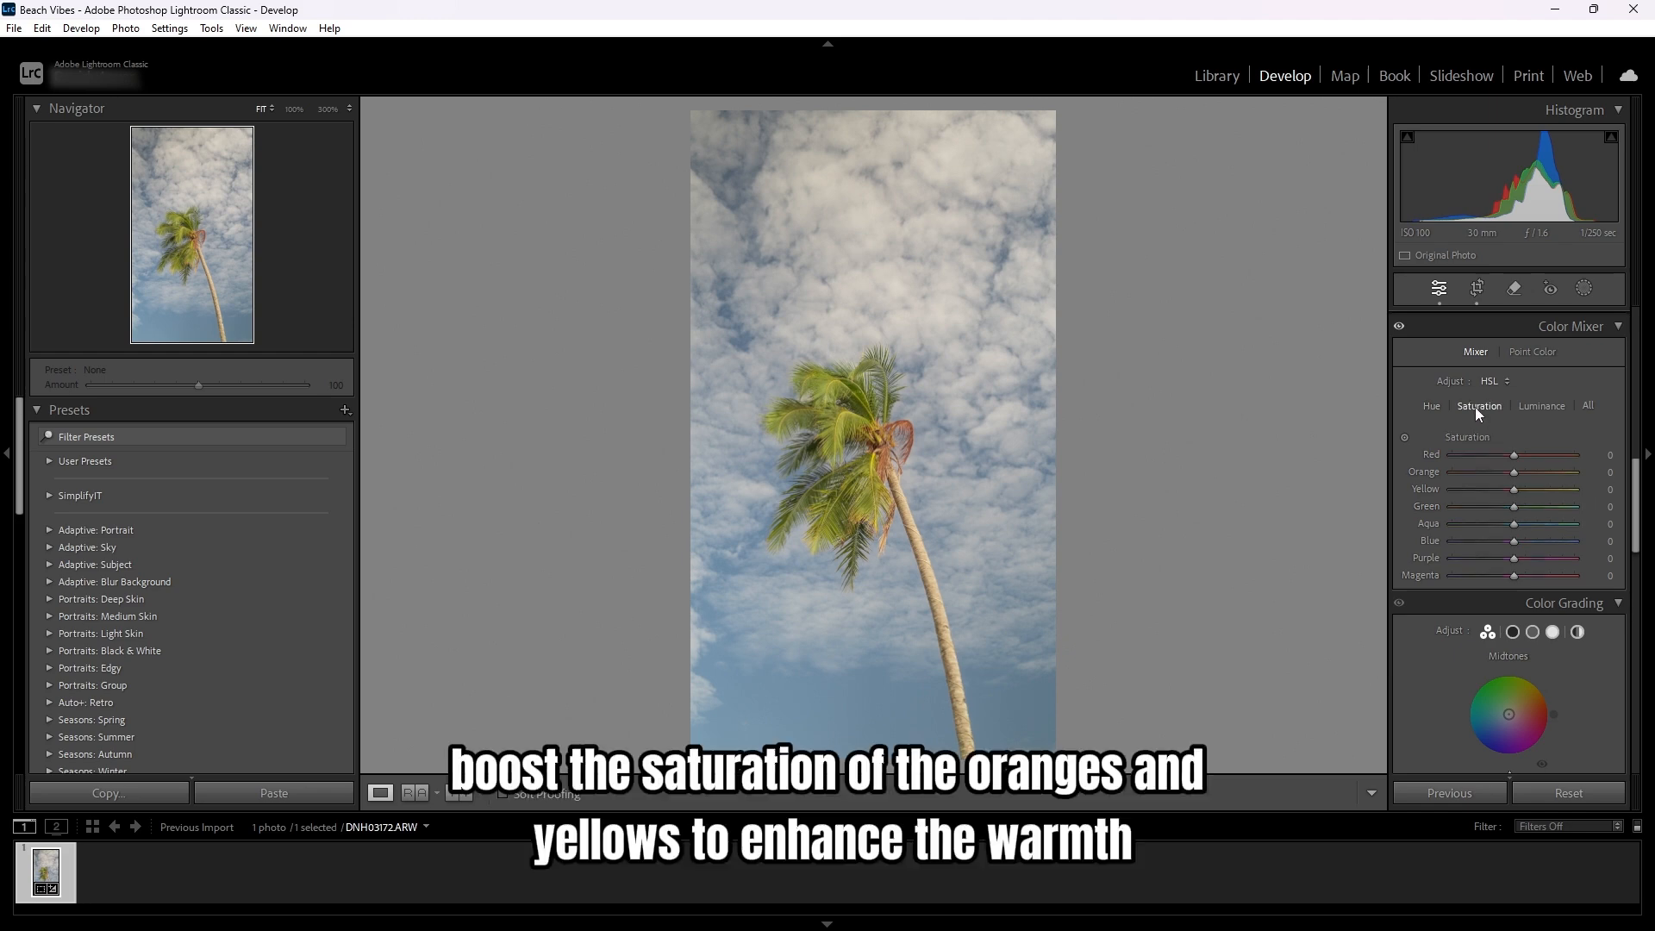
drag(1513, 472, 1483, 512)
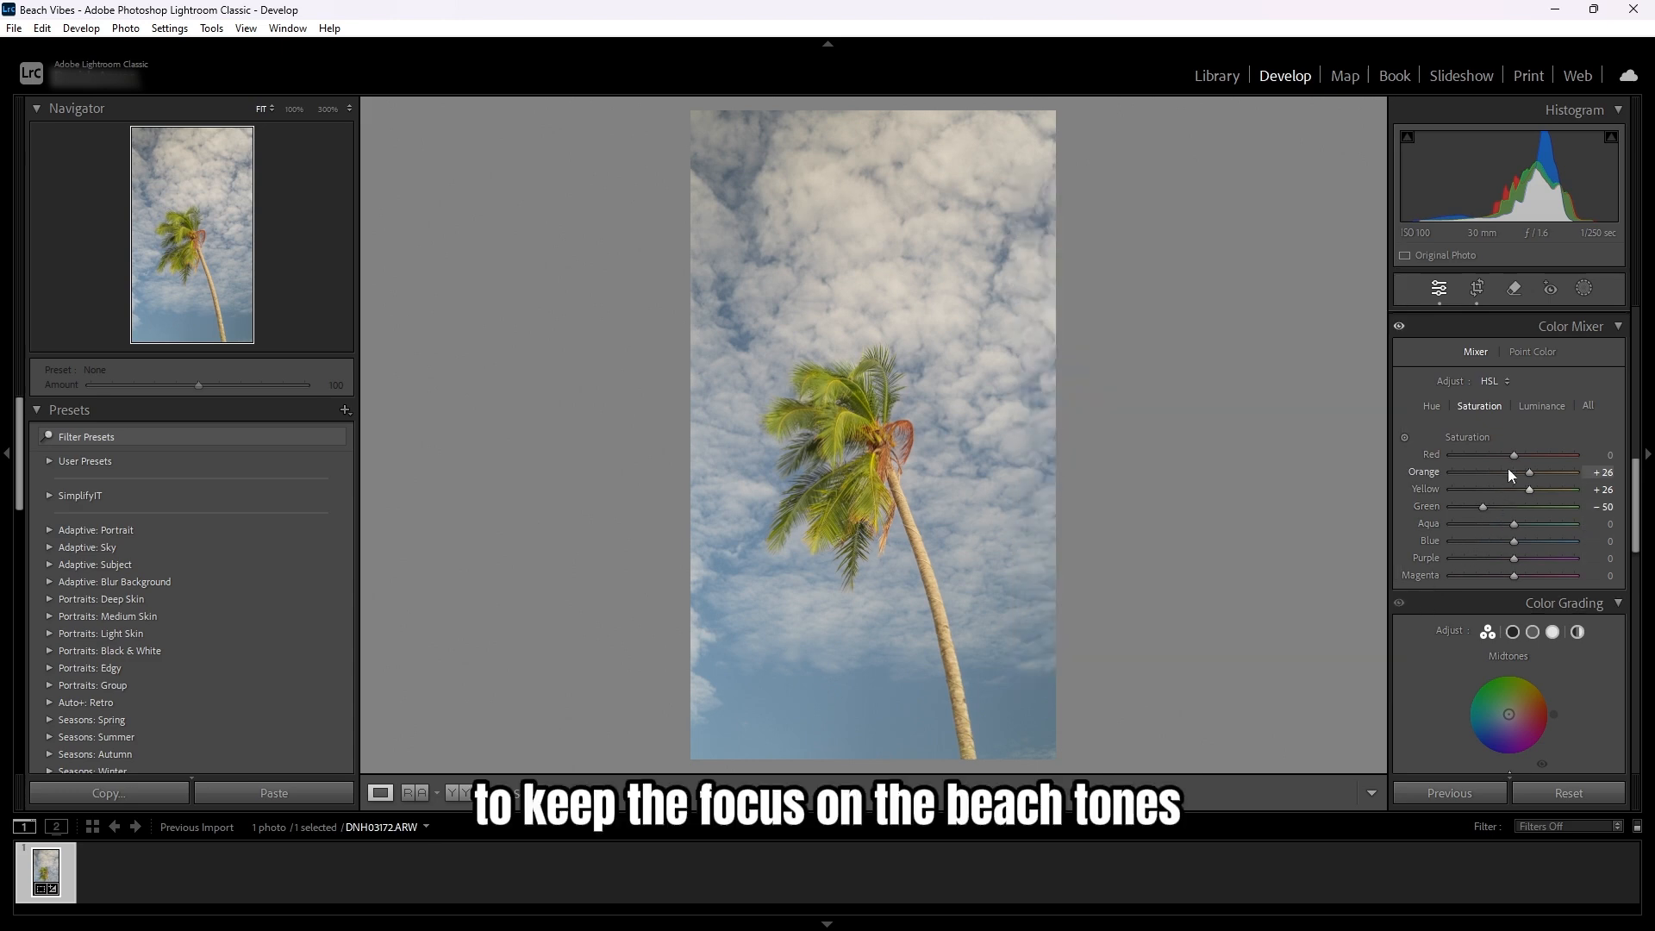
- Set the Color Mixer luminance of Blue to +45 and Orange to +33
click(1538, 405)
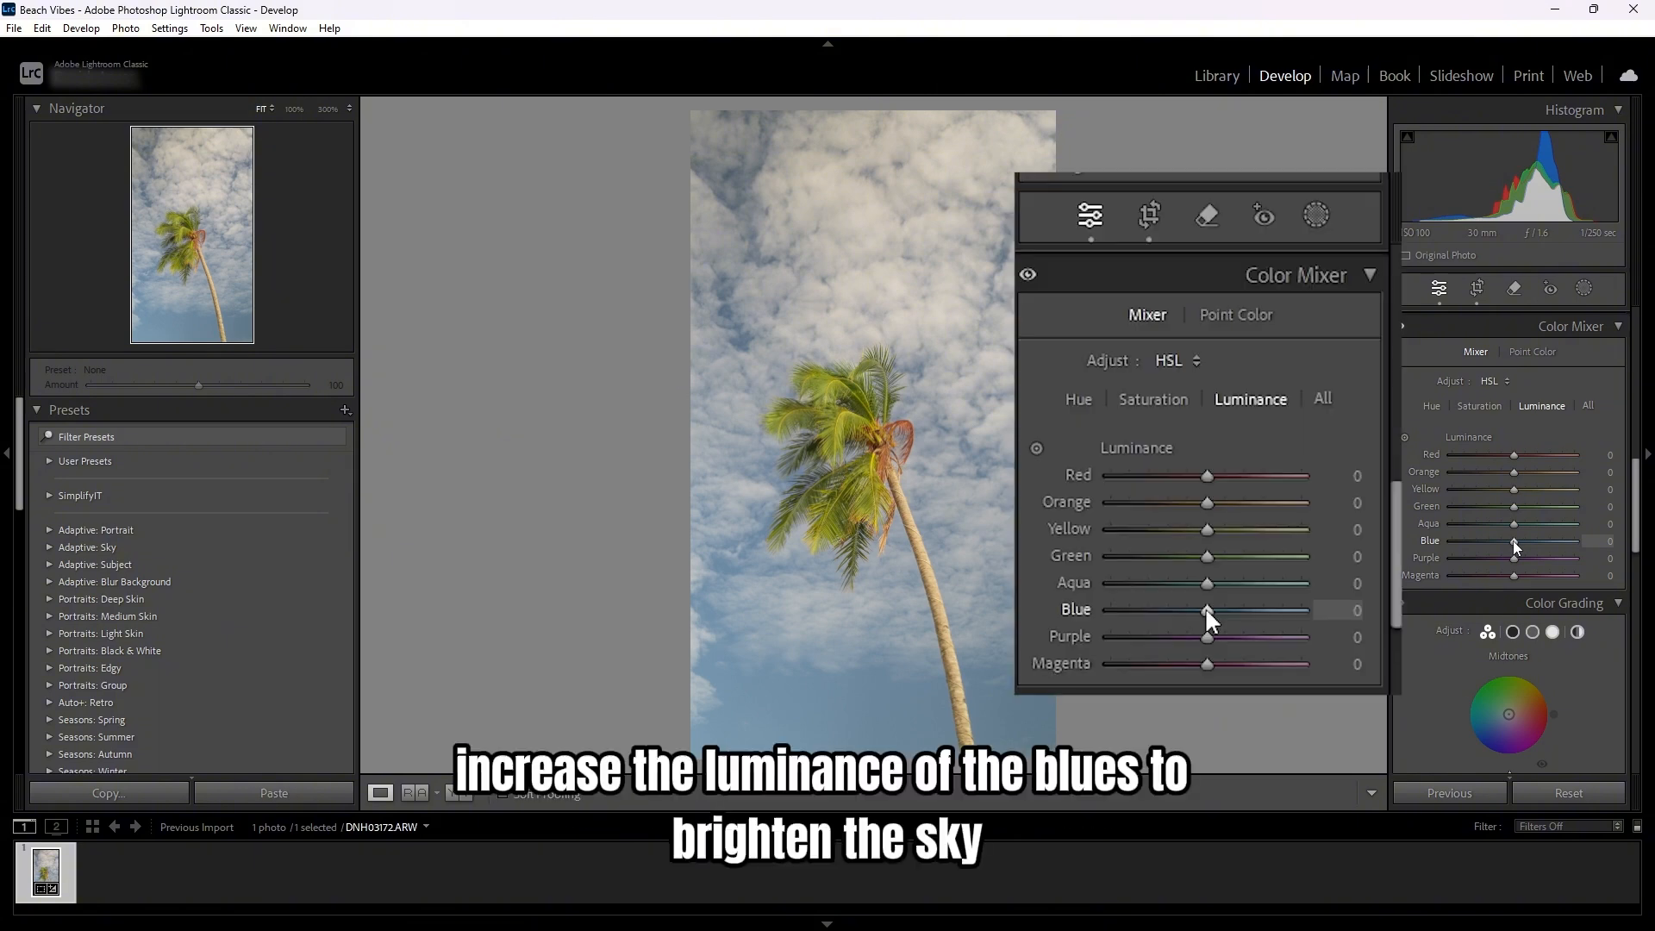
mouse_move(1512, 540)
mouse_down()
mouse_move(1556, 541)
mouse_move(1540, 539)
mouse_up()
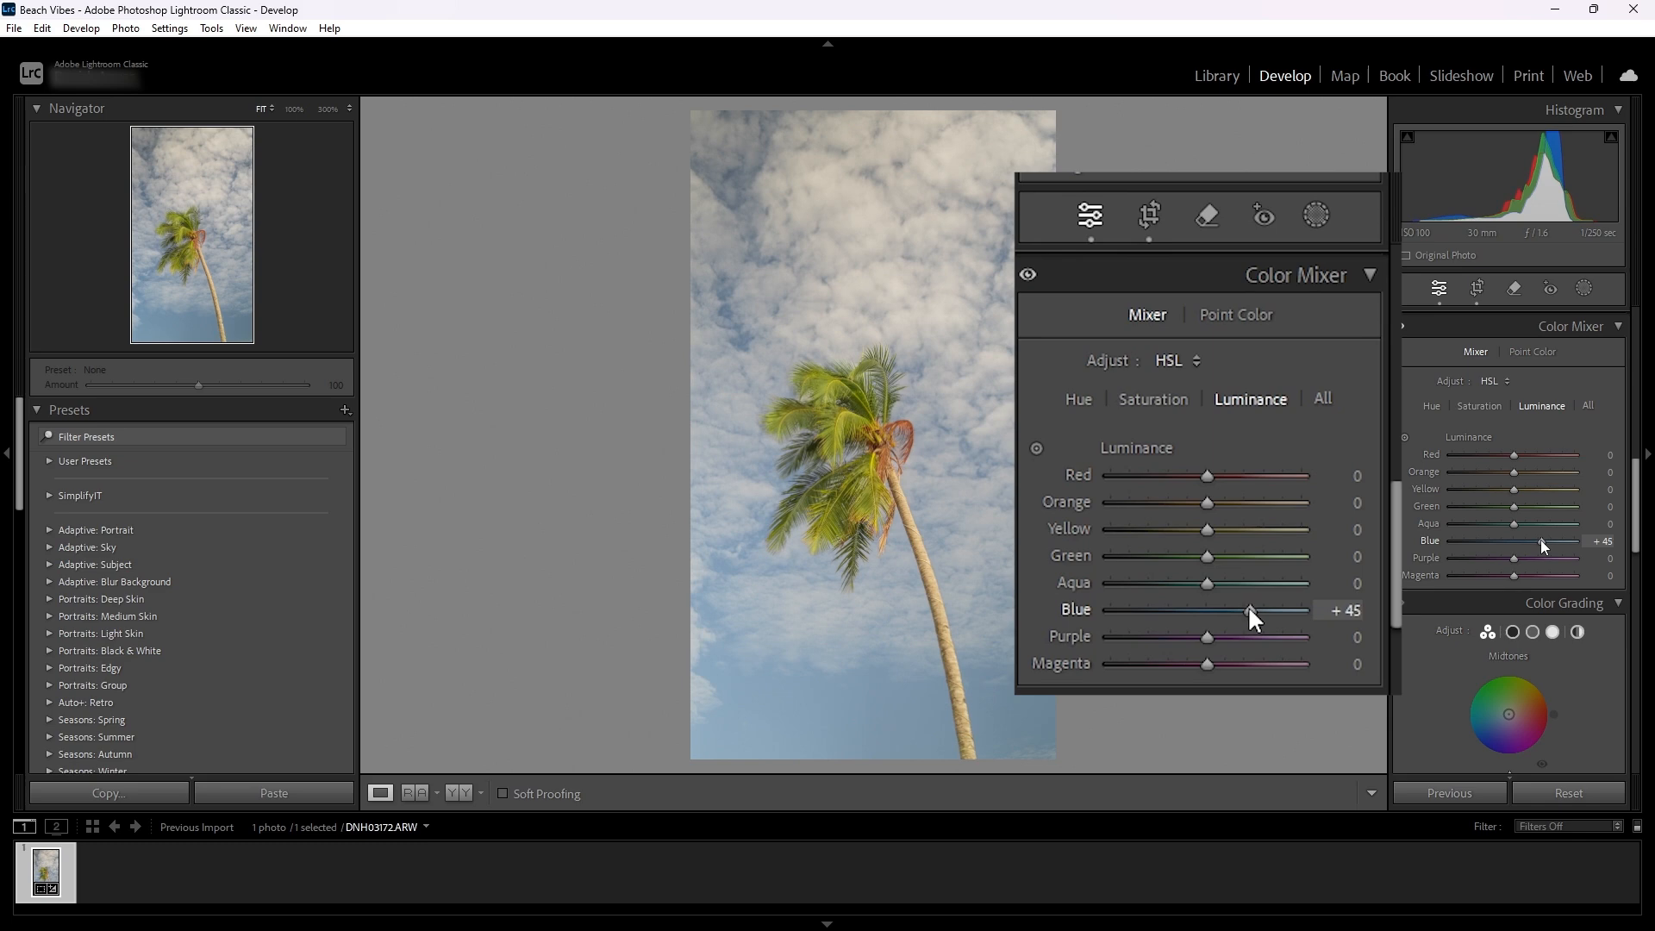
drag(1207, 502, 1237, 509)
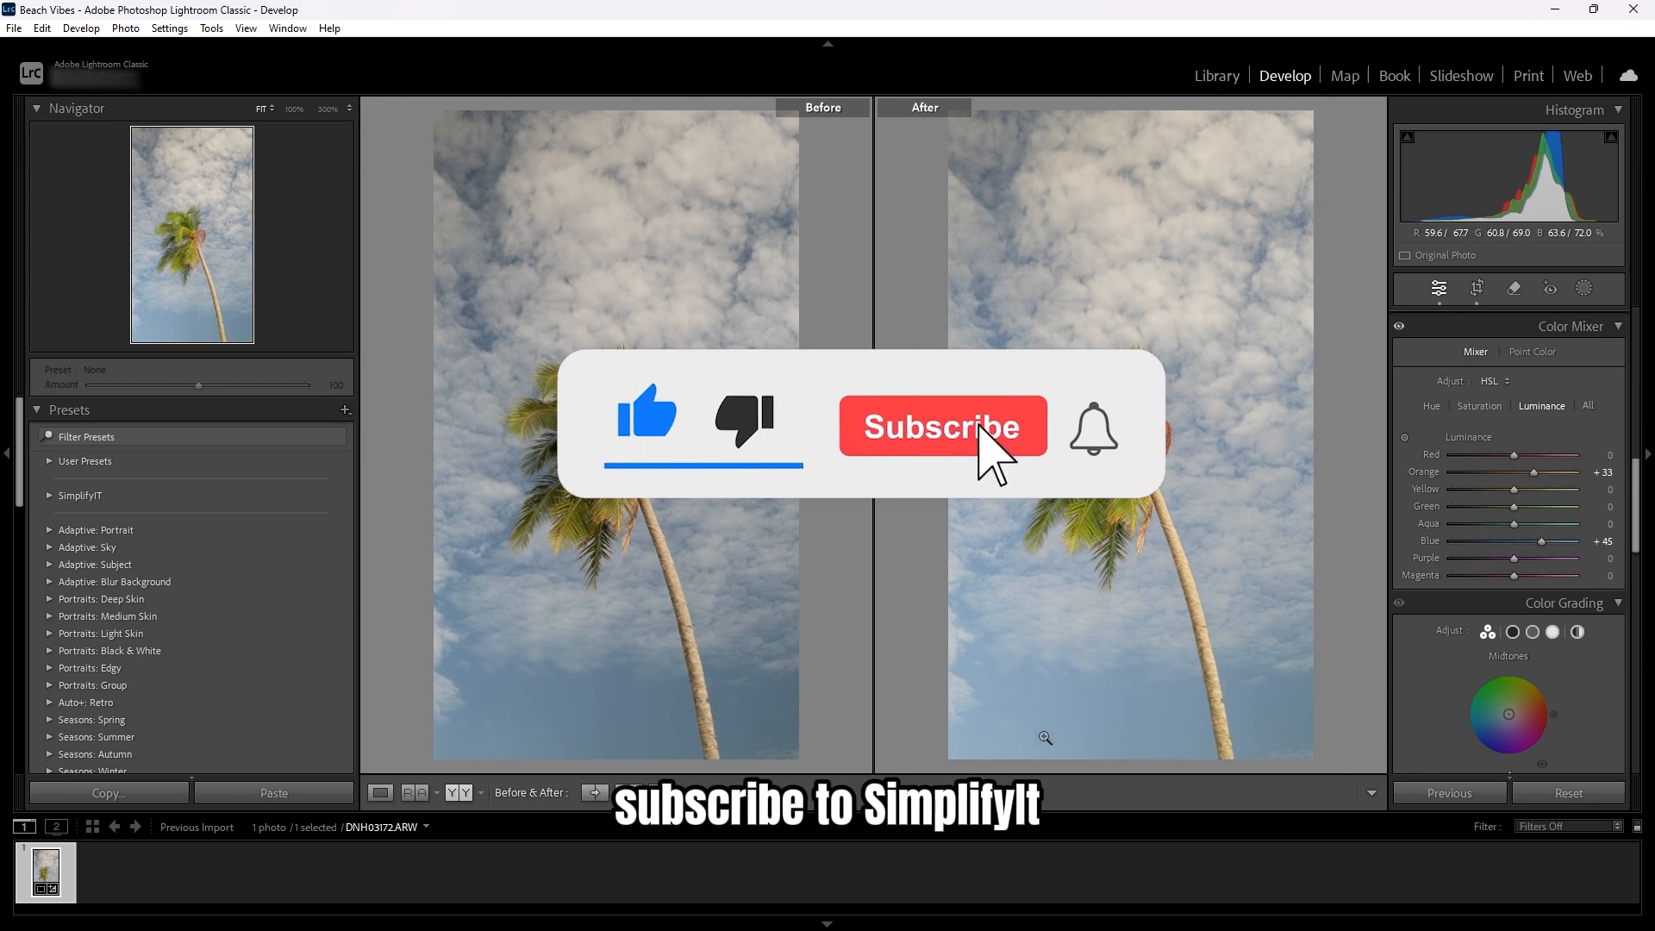
- Show a Before/After Left/Right Split comparison of the photo
click(664, 792)
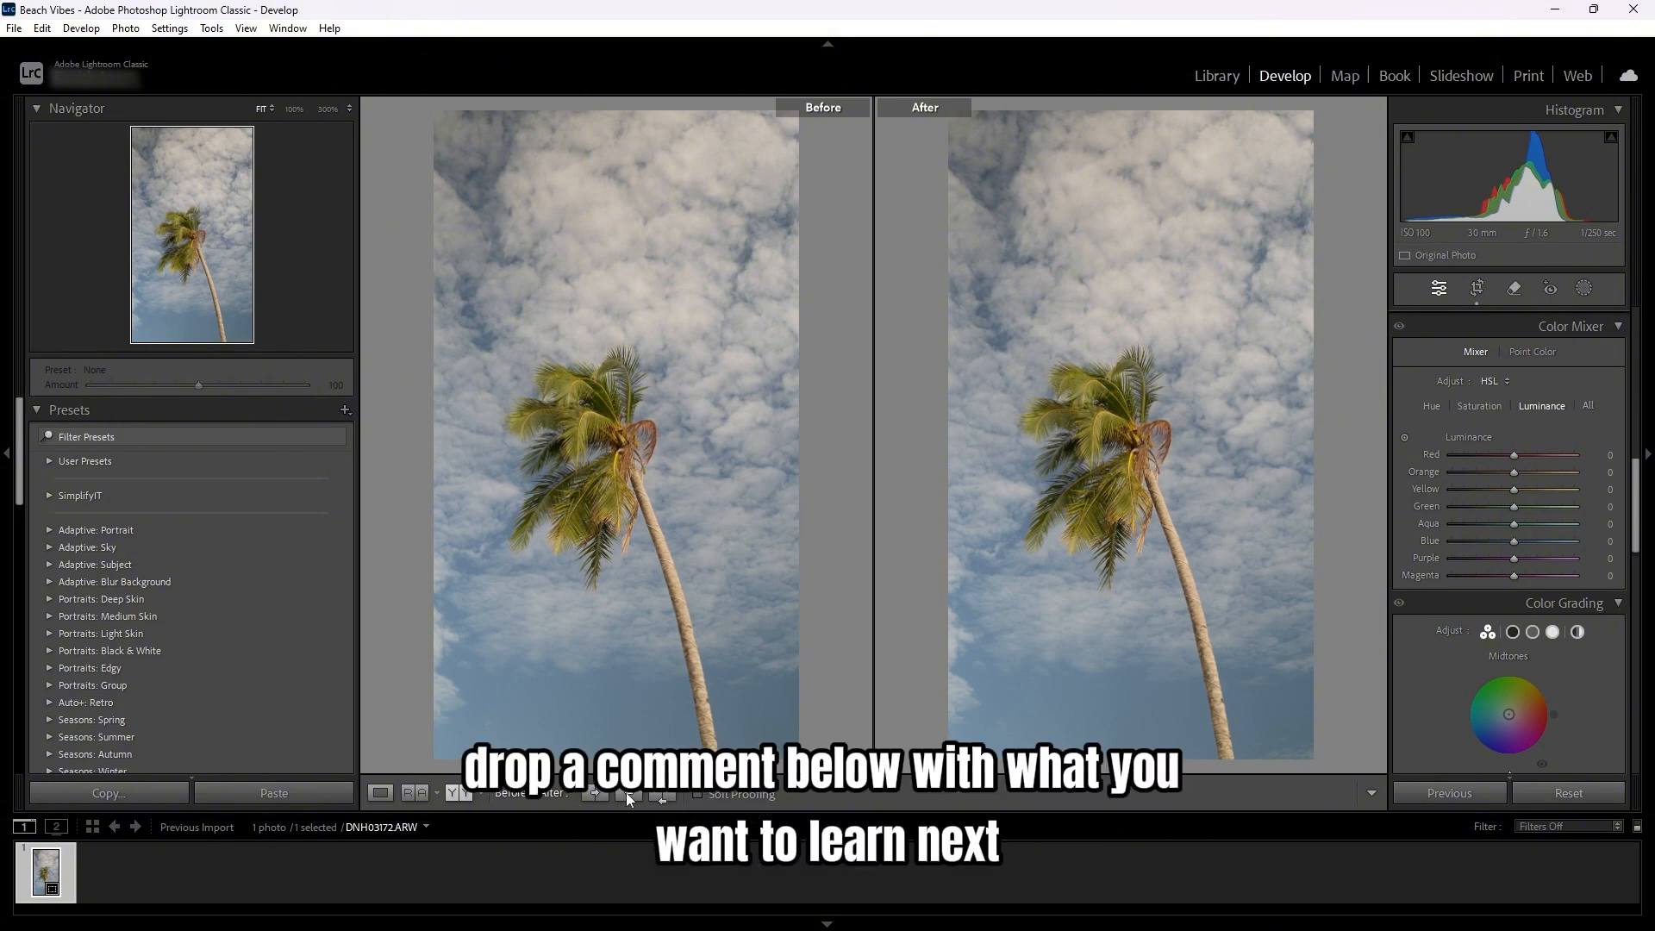
click(487, 795)
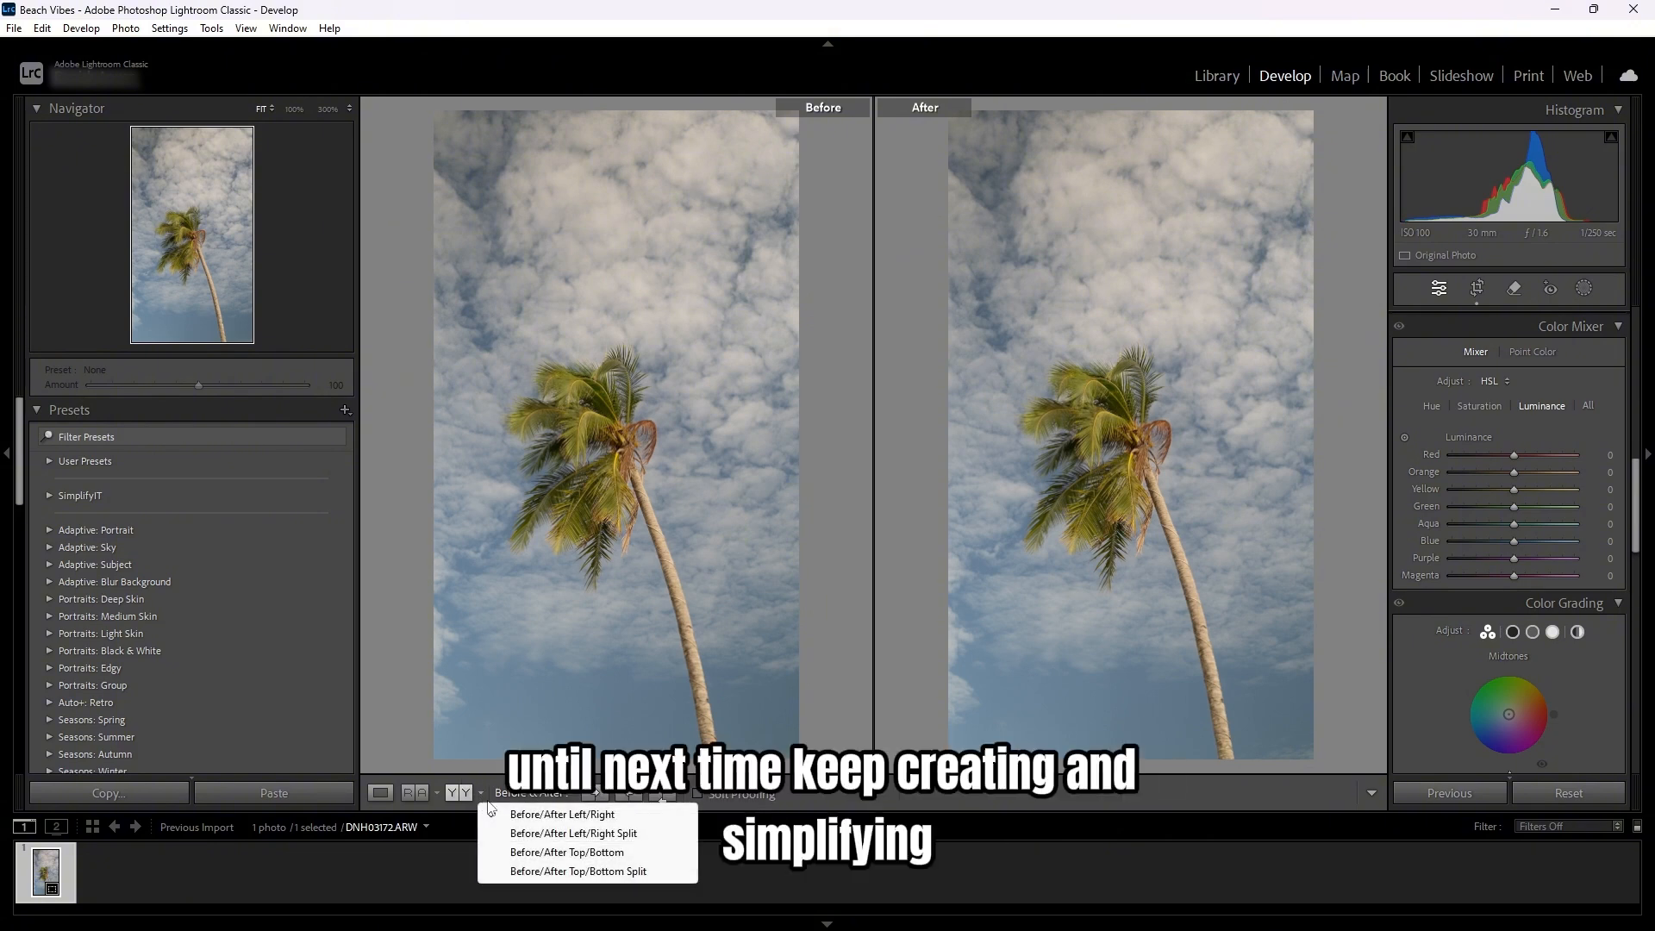
click(530, 835)
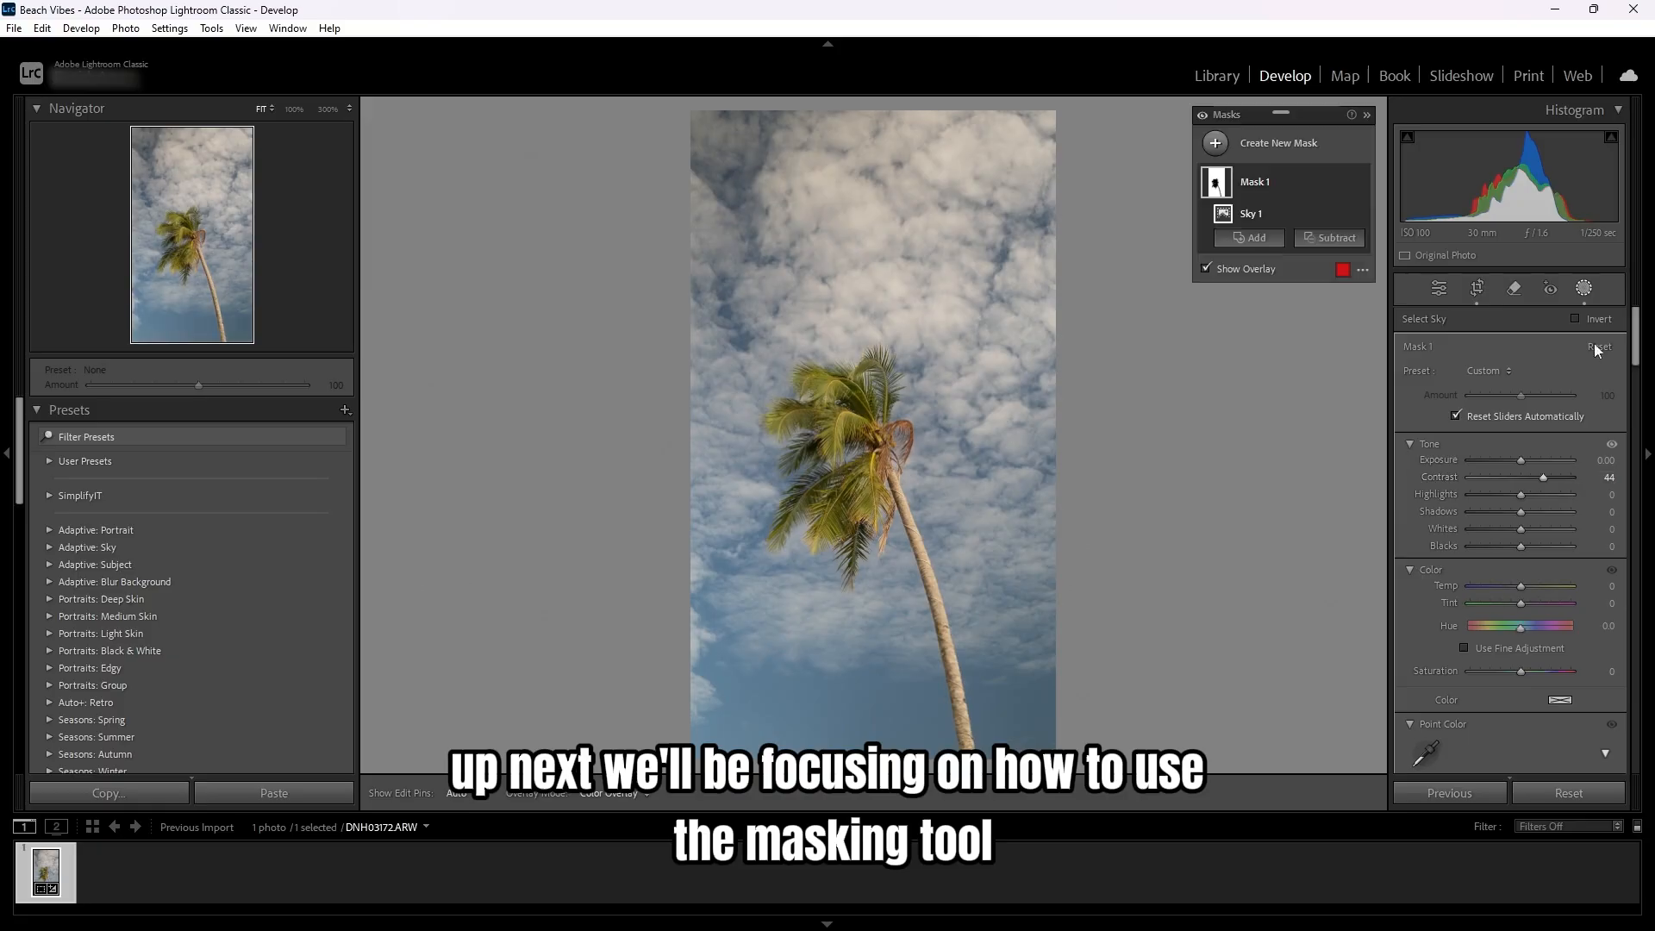
- Open Masking and create a new Radial Gradient mask
click(1215, 143)
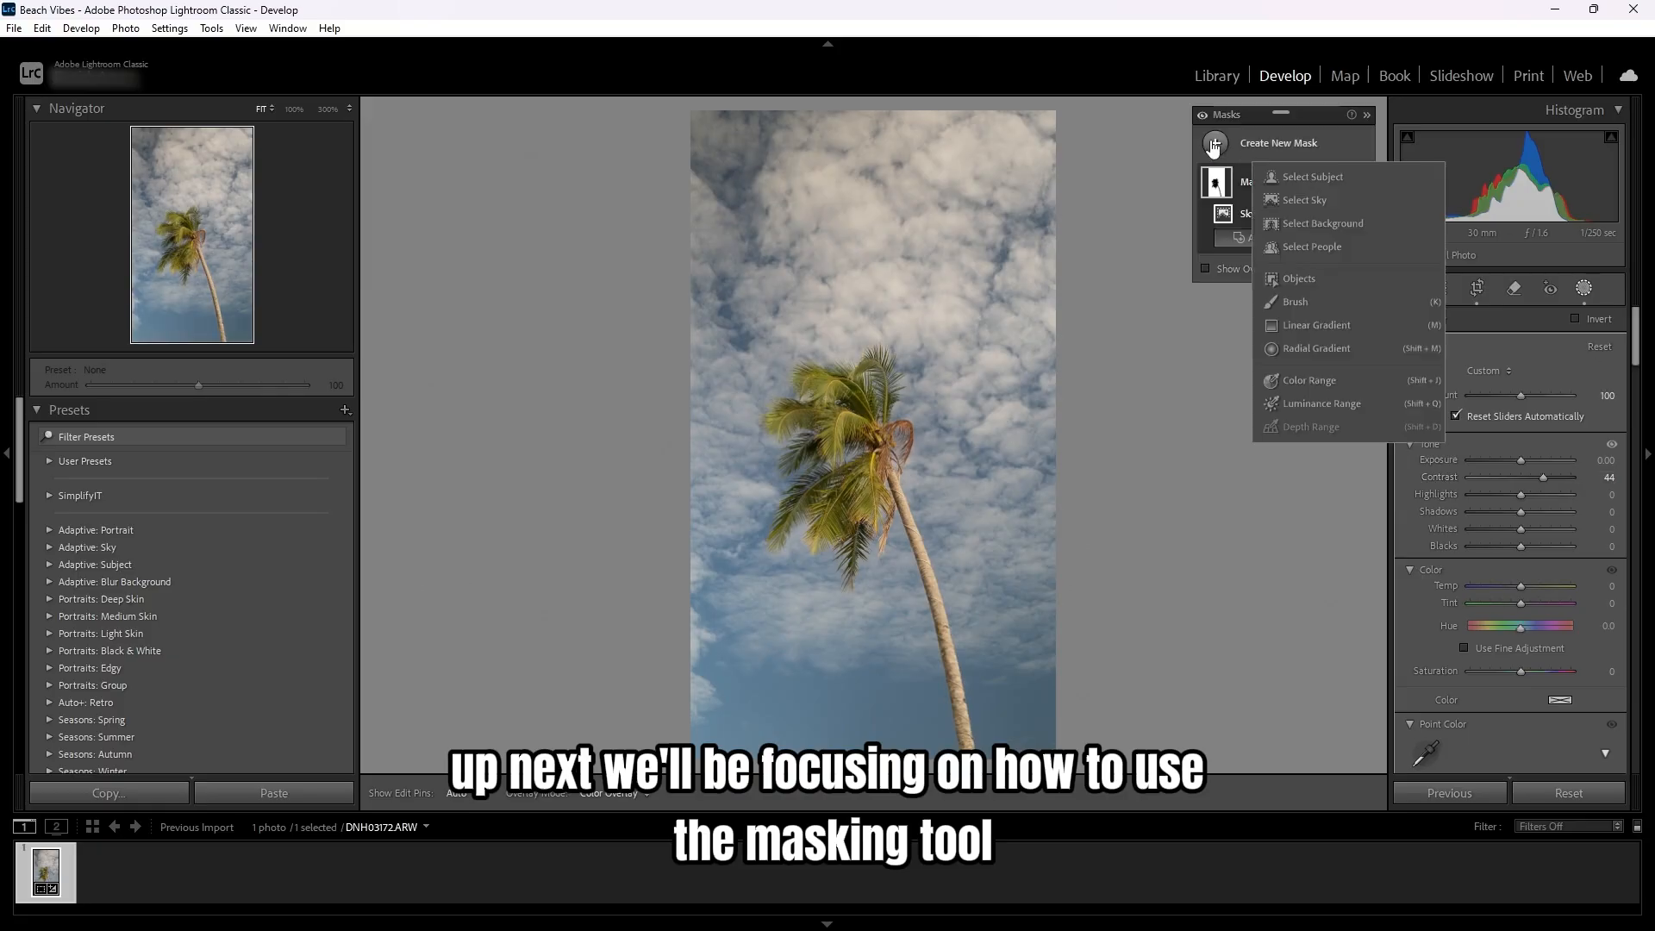
click(1301, 350)
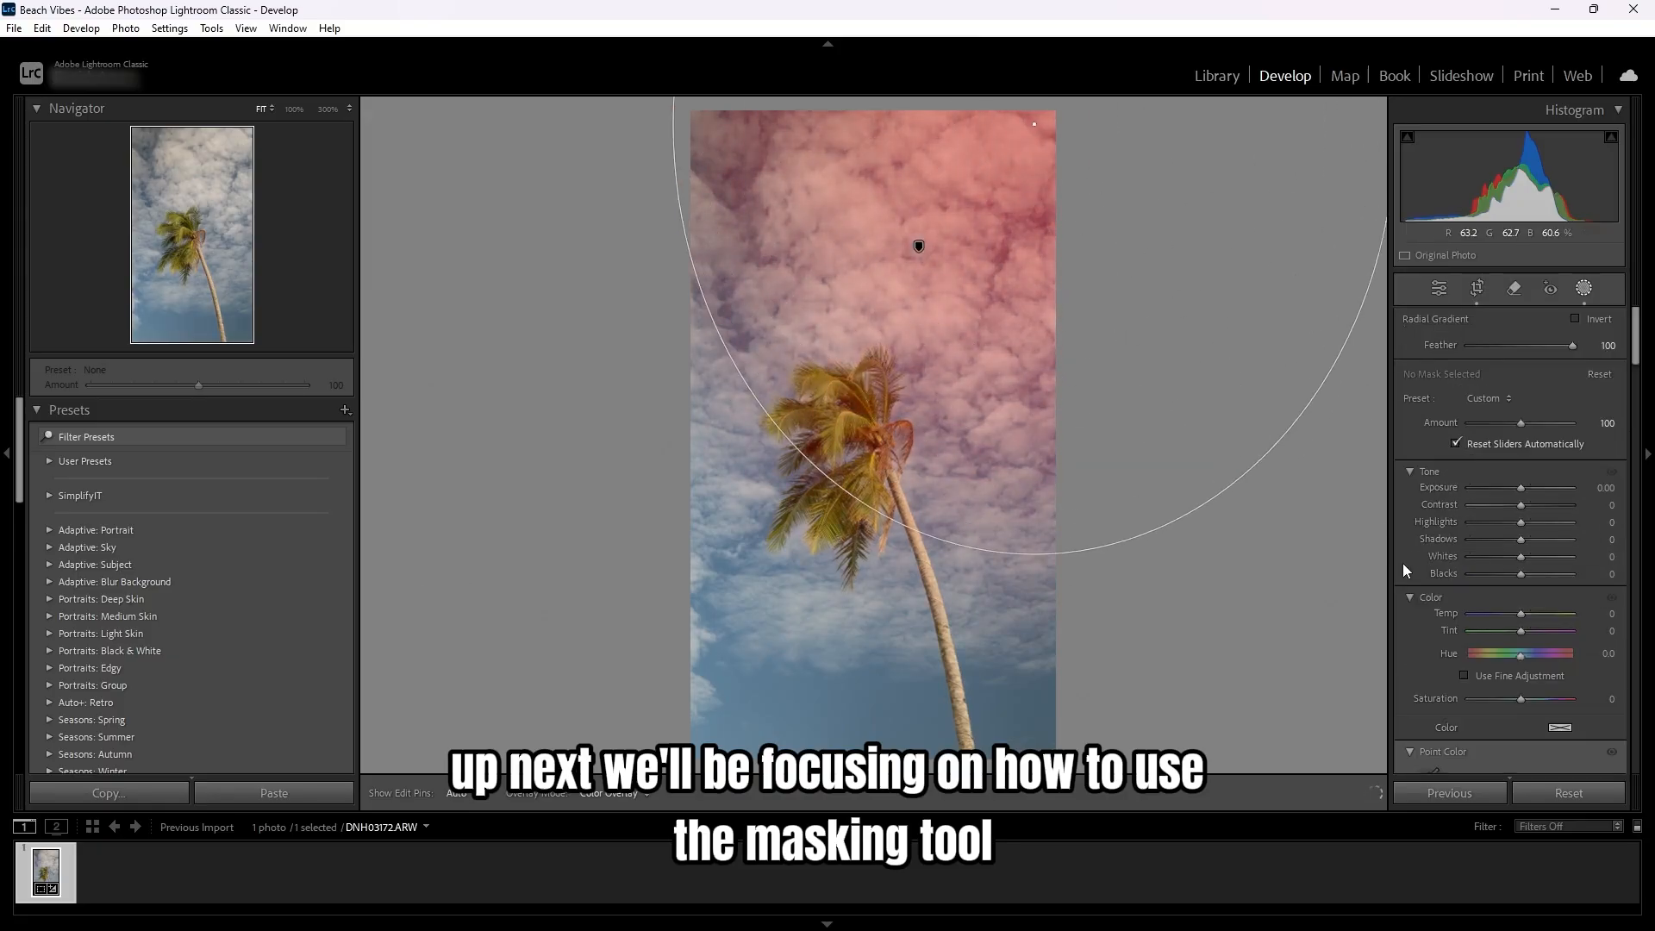